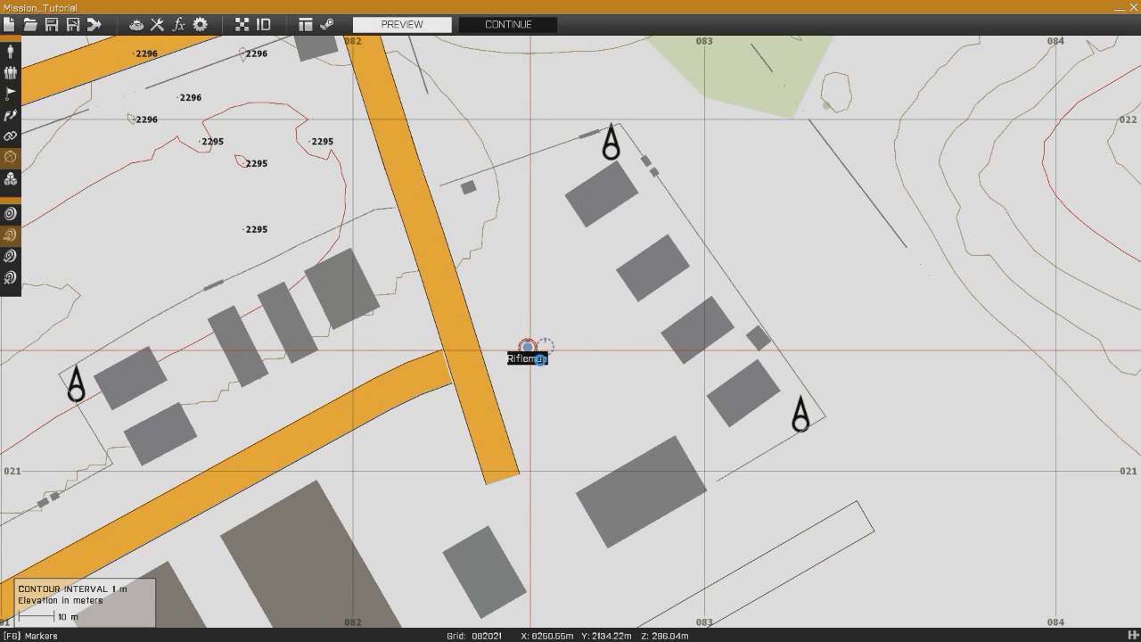
{"action": "left_click_drag", "start_coordinate": [527, 350], "coordinate": [549, 350]}
{"action": "right_click_drag", "start_coordinate": [550, 350], "coordinate": [549, 354]}
{"action": "mouse_move", "coordinate": [549, 354]}
{"action": "left_mouse_down"}
{"action": "mouse_move", "coordinate": [550, 375]}
{"action": "mouse_move", "coordinate": [495, 377]}
{"action": "mouse_move", "coordinate": [521, 323]}
{"action": "mouse_move", "coordinate": [503, 389]}
{"action": "mouse_move", "coordinate": [579, 349]}
{"action": "mouse_move", "coordinate": [572, 333]}
{"action": "left_mouse_up"}
{"action": "mouse_move", "coordinate": [546, 393]}
{"action": "left_mouse_down"}
{"action": "mouse_move", "coordinate": [488, 357]}
{"action": "mouse_move", "coordinate": [502, 368]}
{"action": "left_mouse_up"}
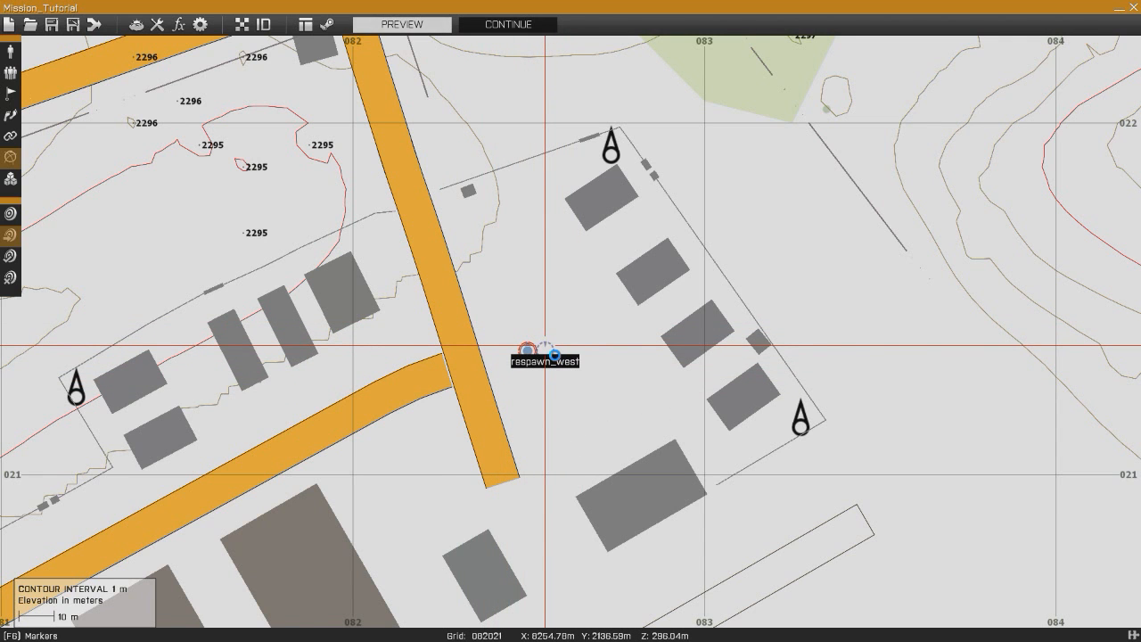
{"action": "mouse_move", "coordinate": [550, 344]}
{"action": "left_mouse_down"}
{"action": "mouse_move", "coordinate": [580, 374]}
{"action": "mouse_move", "coordinate": [539, 332]}
{"action": "mouse_move", "coordinate": [510, 357]}
{"action": "mouse_move", "coordinate": [524, 323]}
{"action": "mouse_move", "coordinate": [575, 373]}
{"action": "left_mouse_up"}
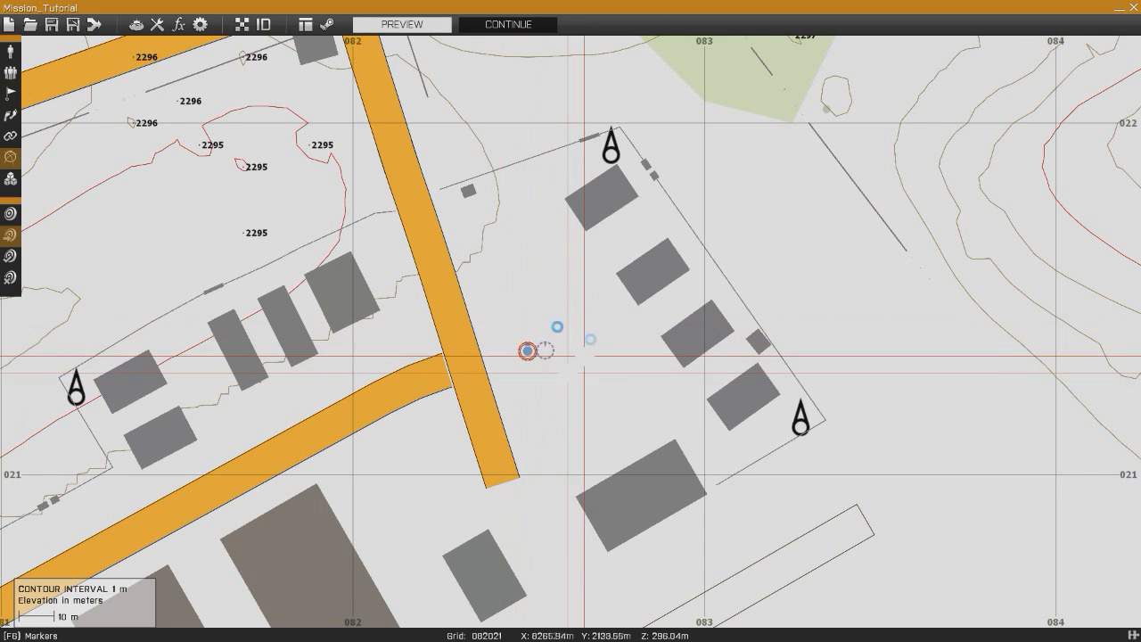
{"action": "right_click_drag", "start_coordinate": [553, 278], "coordinate": [571, 349]}
{"action": "scroll", "coordinate": [603, 335], "scroll_direction": "down", "scroll_amount": 4}
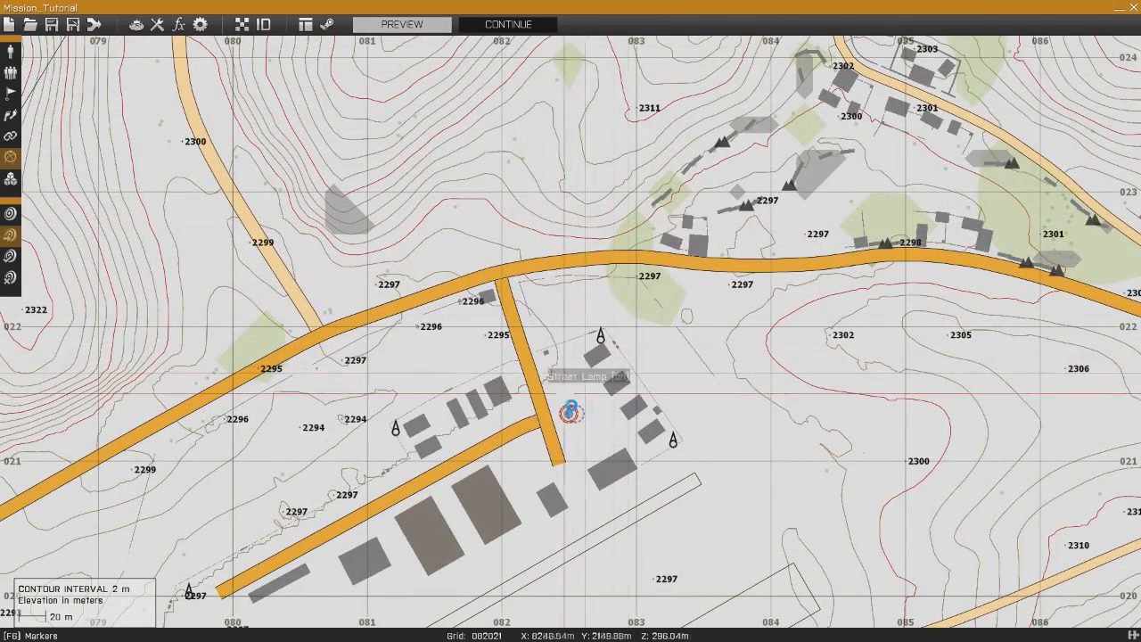
{"action": "scroll", "coordinate": [564, 393], "scroll_direction": "up", "scroll_amount": 6}
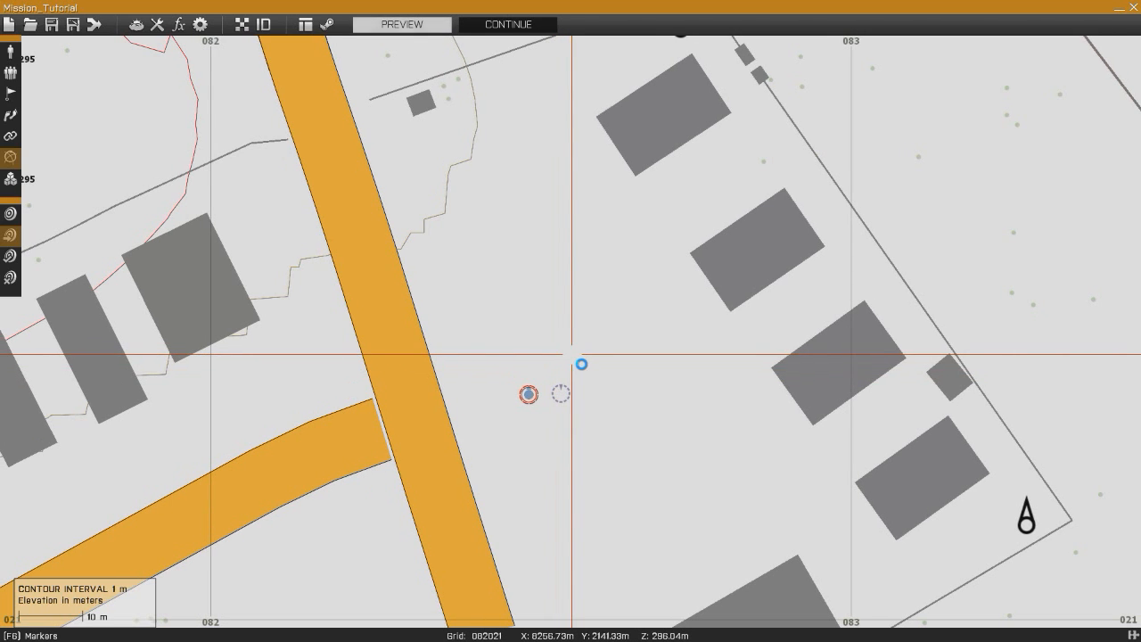
{"action": "right_click_drag", "start_coordinate": [599, 295], "coordinate": [648, 295]}
{"action": "mouse_move", "coordinate": [587, 298]}
{"action": "right_mouse_down"}
{"action": "mouse_move", "coordinate": [585, 263]}
{"action": "mouse_move", "coordinate": [647, 214]}
{"action": "right_mouse_up"}
{"action": "mouse_move", "coordinate": [584, 357]}
{"action": "right_mouse_down"}
{"action": "mouse_move", "coordinate": [638, 248]}
{"action": "mouse_move", "coordinate": [607, 357]}
{"action": "mouse_move", "coordinate": [631, 459]}
{"action": "right_mouse_up"}
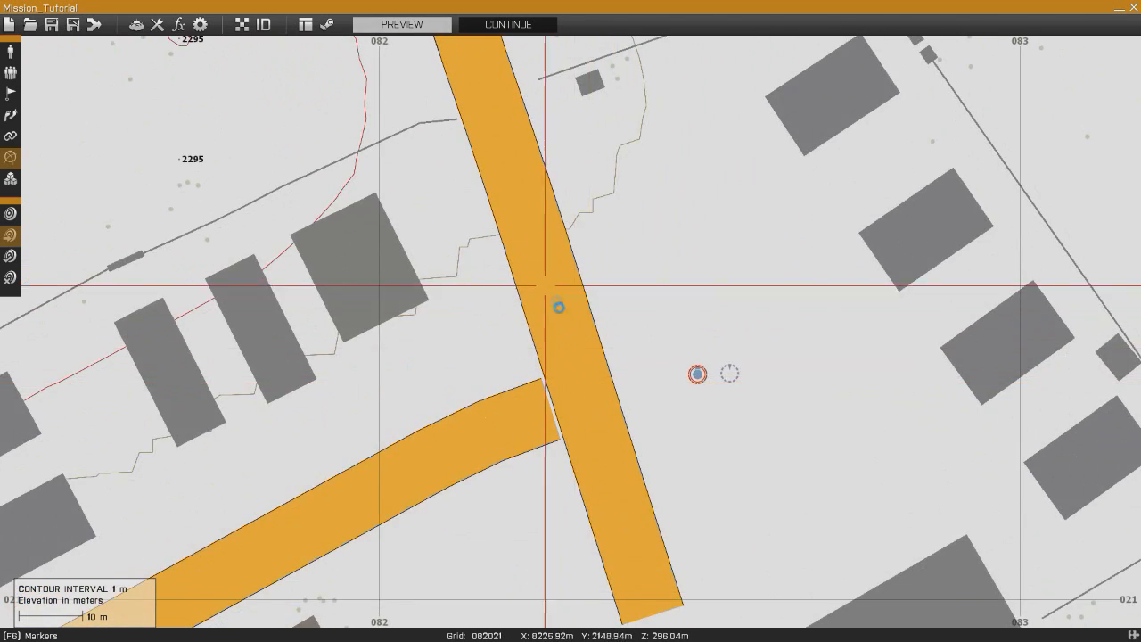
{"action": "right_click_drag", "start_coordinate": [545, 285], "coordinate": [551, 298]}
{"action": "right_click_drag", "start_coordinate": [713, 391], "coordinate": [631, 337]}
{"action": "right_click_drag", "start_coordinate": [606, 288], "coordinate": [561, 311]}
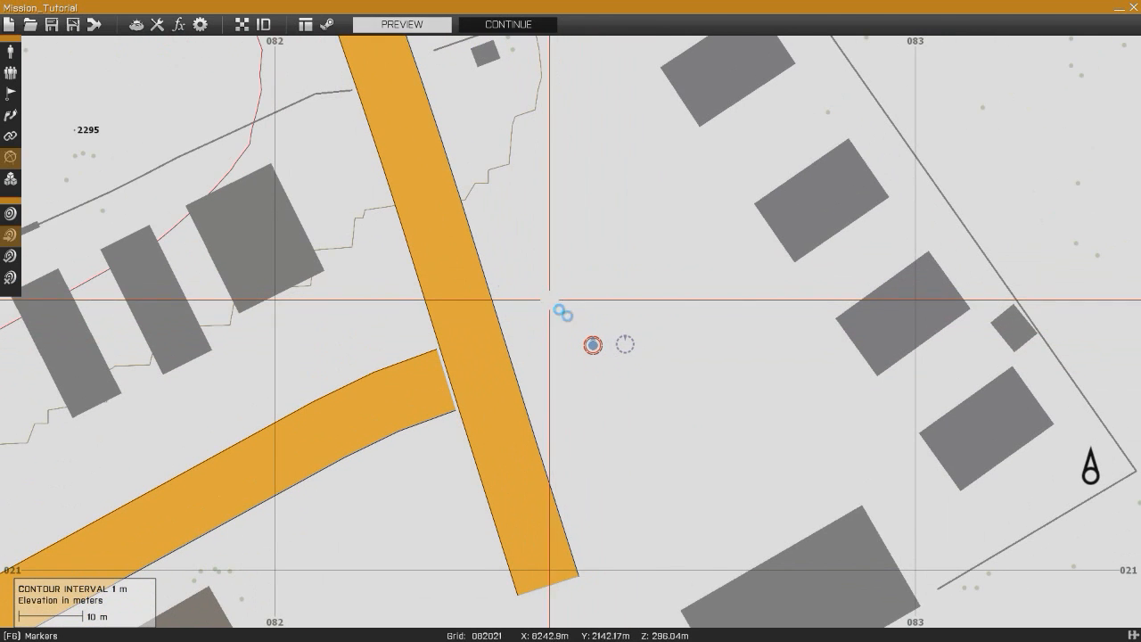
- Switch to unit placement and insert a BLUFOR NATO Rifleman just south-west of the existing rifleman
{"action": "left_click", "coordinate": [22, 57]}
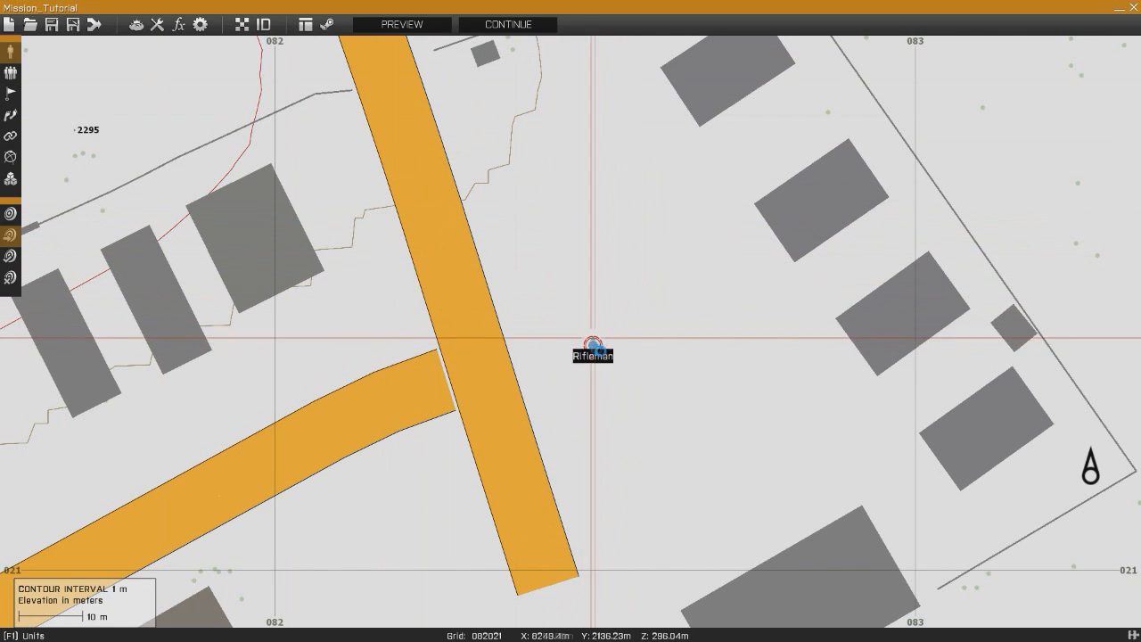
{"action": "right_click_drag", "start_coordinate": [573, 402], "coordinate": [652, 344]}
{"action": "right_click_drag", "start_coordinate": [517, 337], "coordinate": [604, 284]}
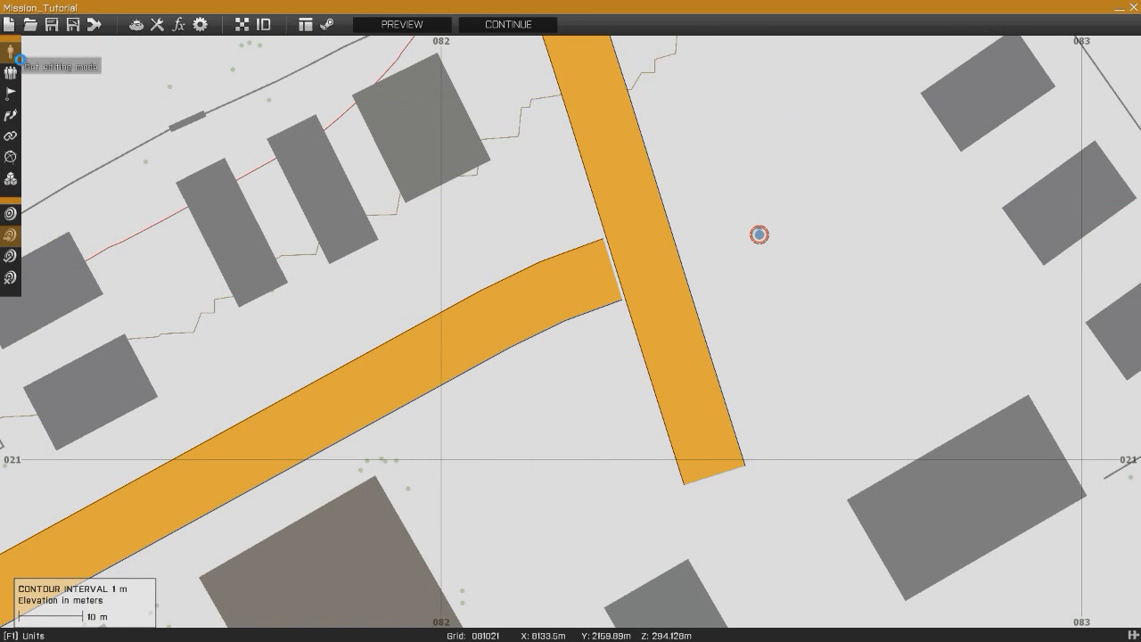
{"action": "right_click_drag", "start_coordinate": [508, 354], "coordinate": [419, 287]}
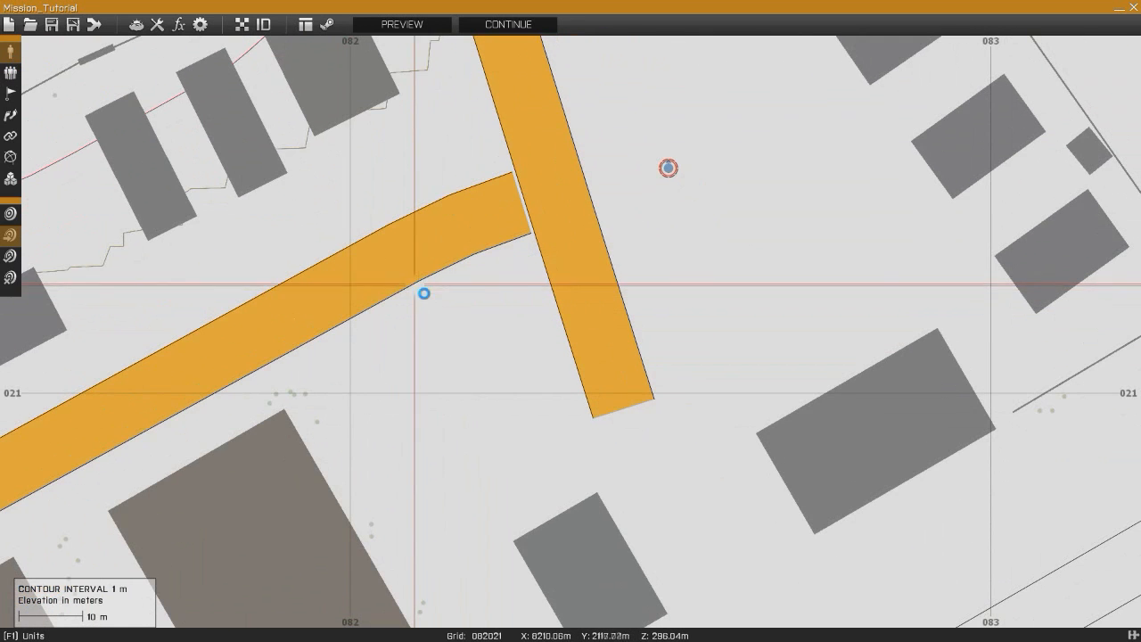
{"action": "double_click", "coordinate": [521, 299]}
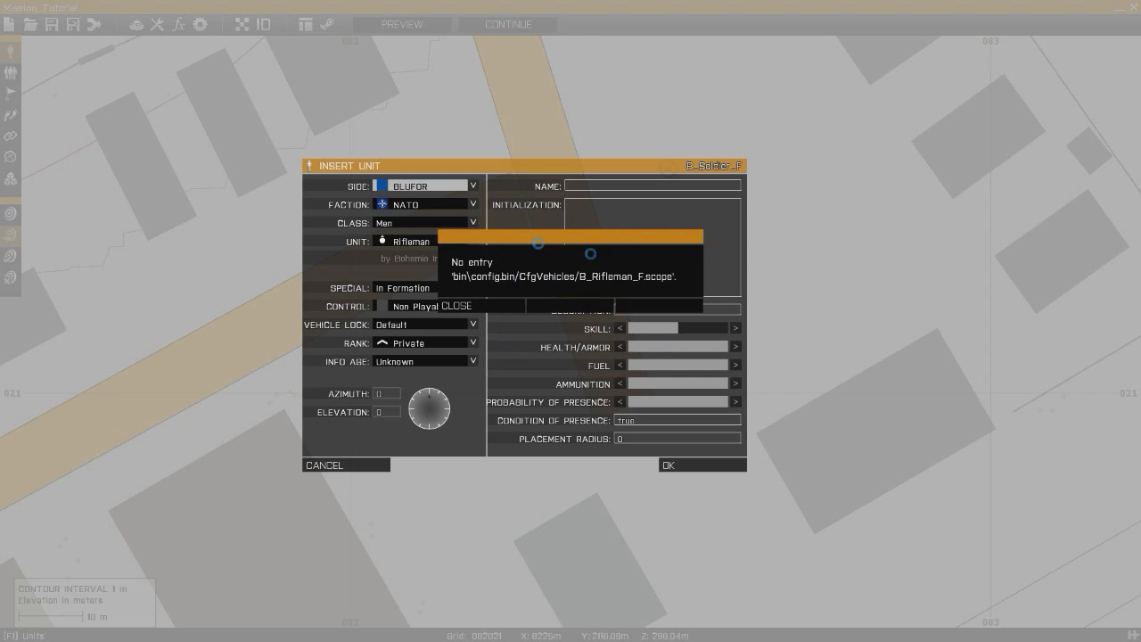
{"action": "left_click", "coordinate": [494, 310]}
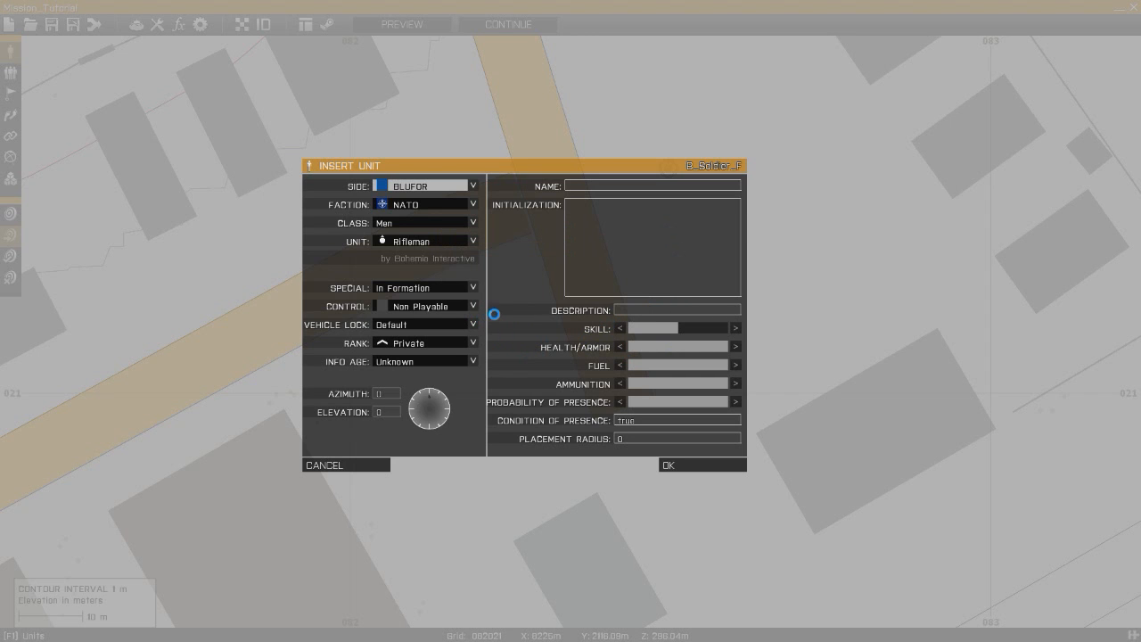
{"action": "left_click", "coordinate": [416, 243]}
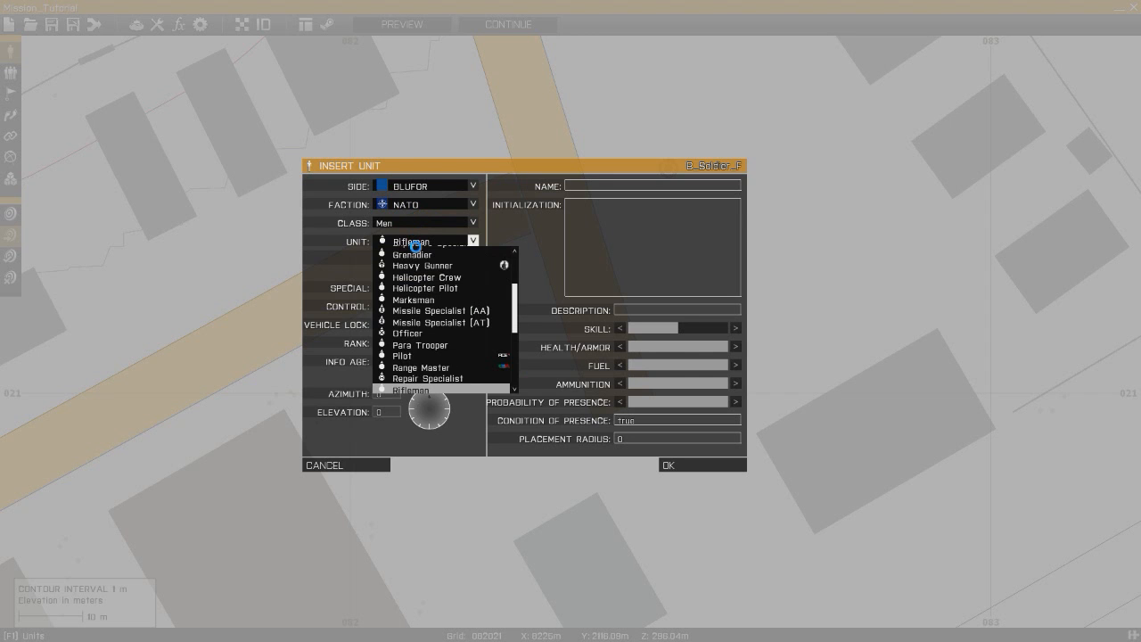
{"action": "left_click", "coordinate": [415, 246]}
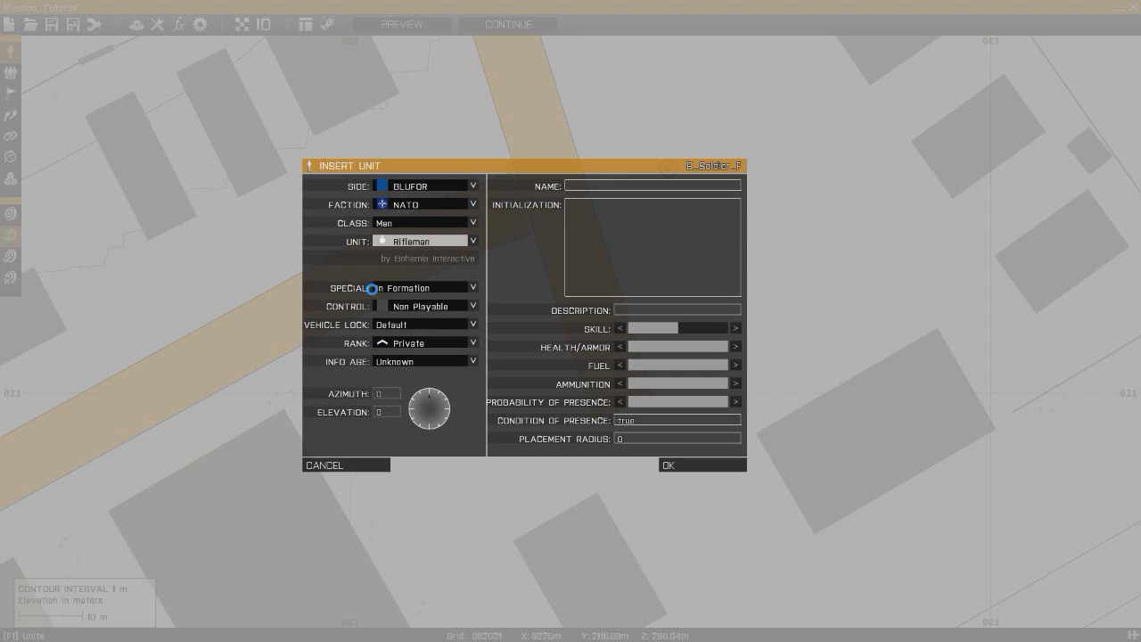
- Set the new unit's special placement to None and its control to Player, then confirm the unit
{"action": "left_click", "coordinate": [408, 289]}
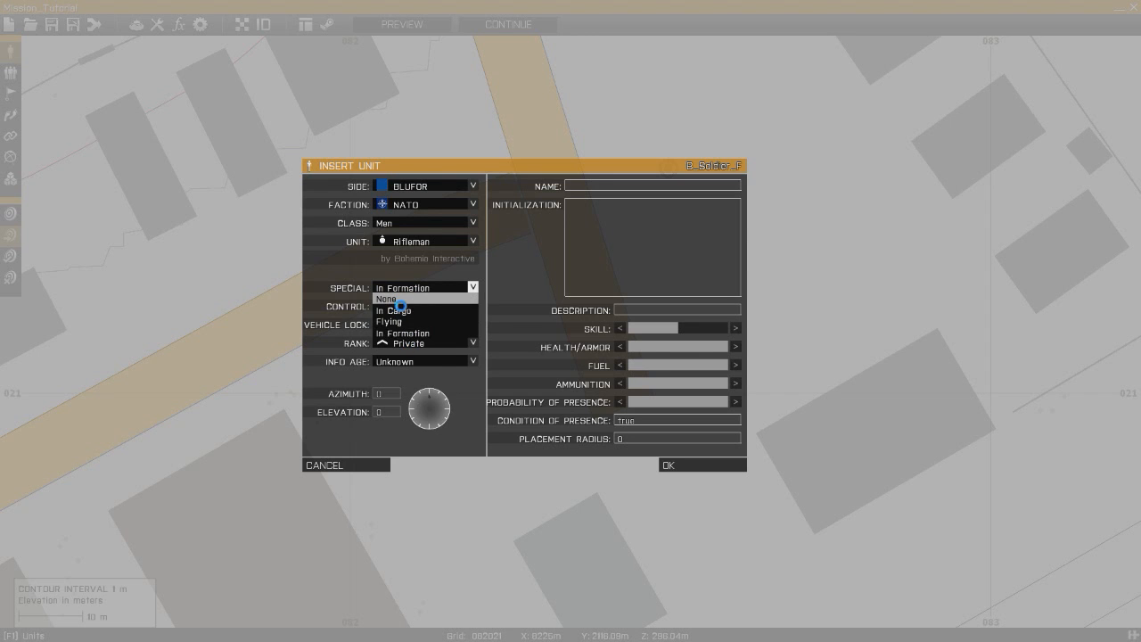
{"action": "left_click", "coordinate": [392, 298]}
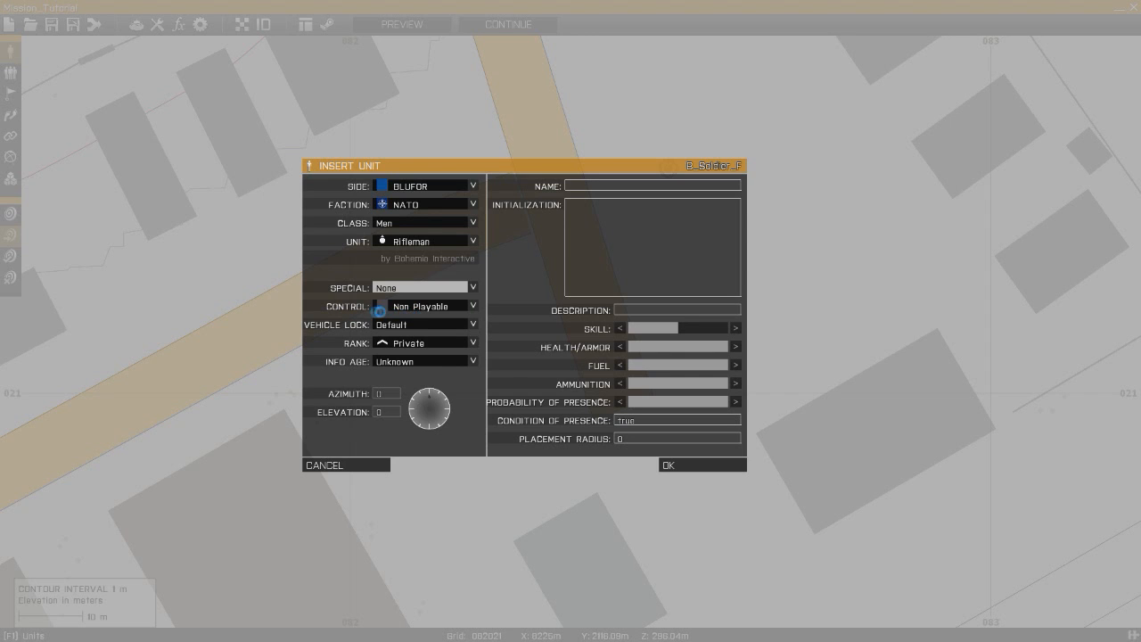
{"action": "left_click", "coordinate": [428, 307]}
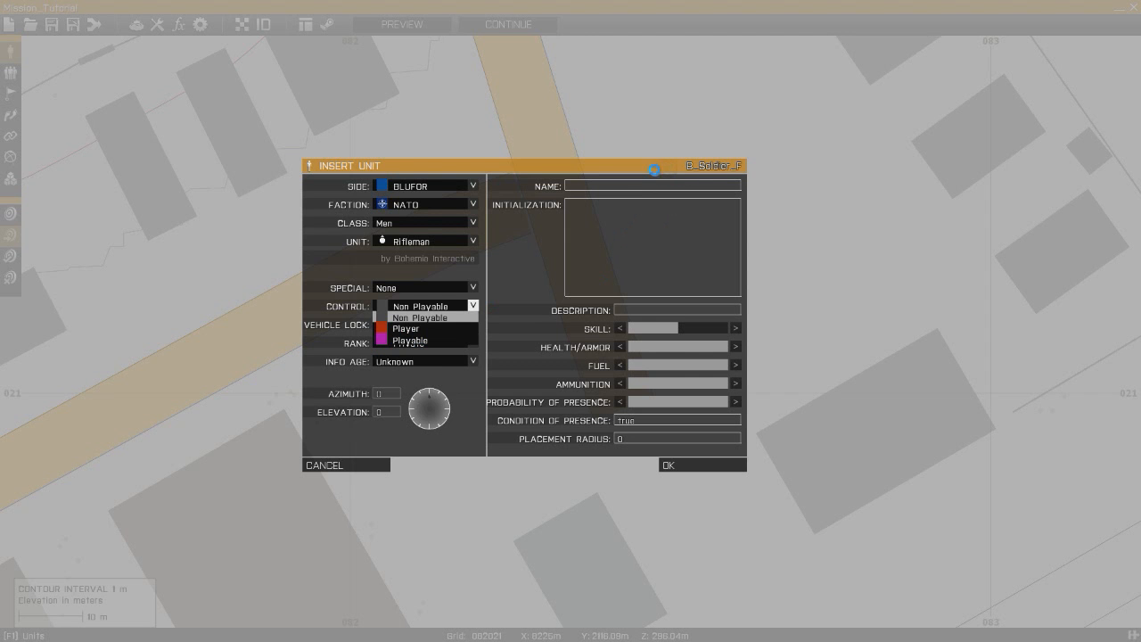
{"action": "left_click", "coordinate": [428, 330]}
{"action": "left_click", "coordinate": [675, 464]}
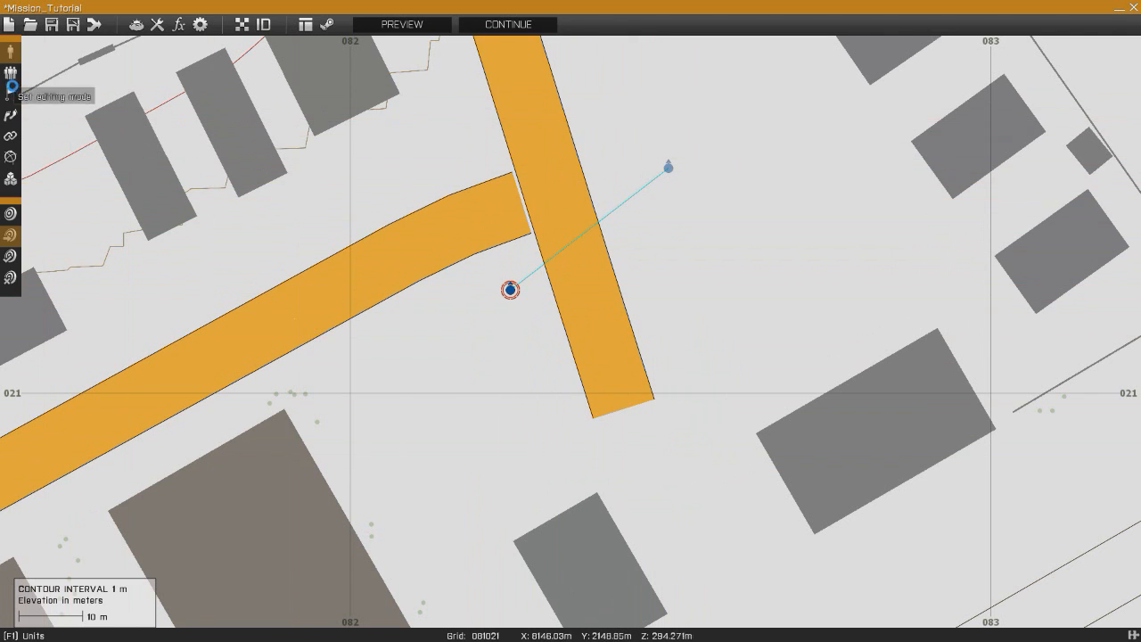
- Open the existing grouped rifleman to the north-east, set its control to Player and confirm
{"action": "left_click", "coordinate": [10, 72]}
{"action": "key", "text": "F1"}
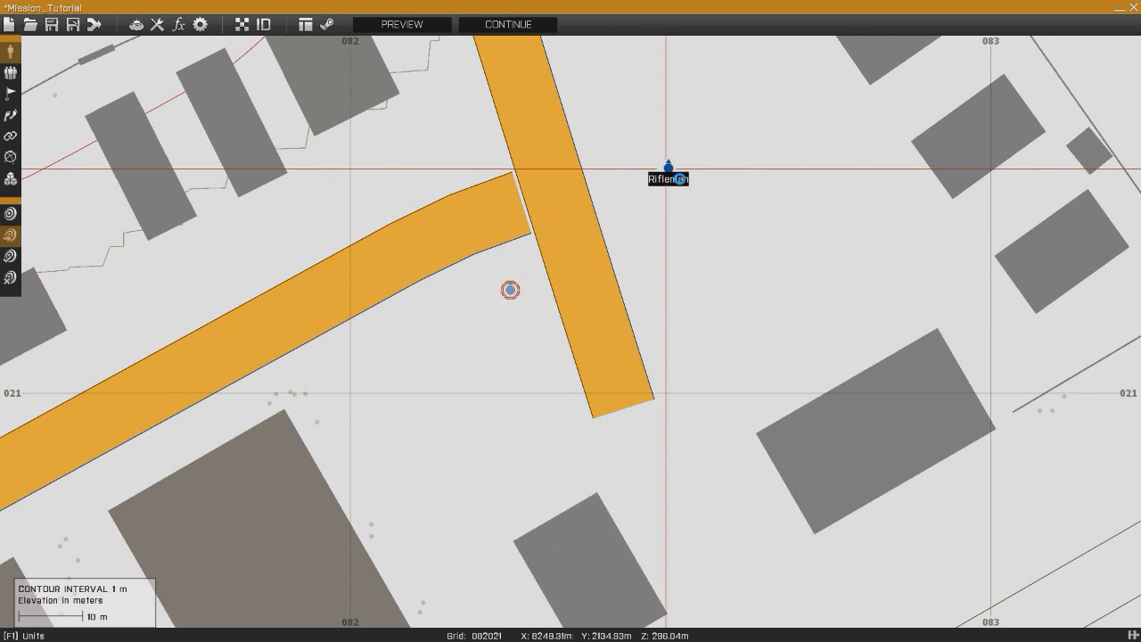
{"action": "double_click", "coordinate": [668, 170]}
{"action": "left_click", "coordinate": [438, 308]}
{"action": "left_click", "coordinate": [412, 344]}
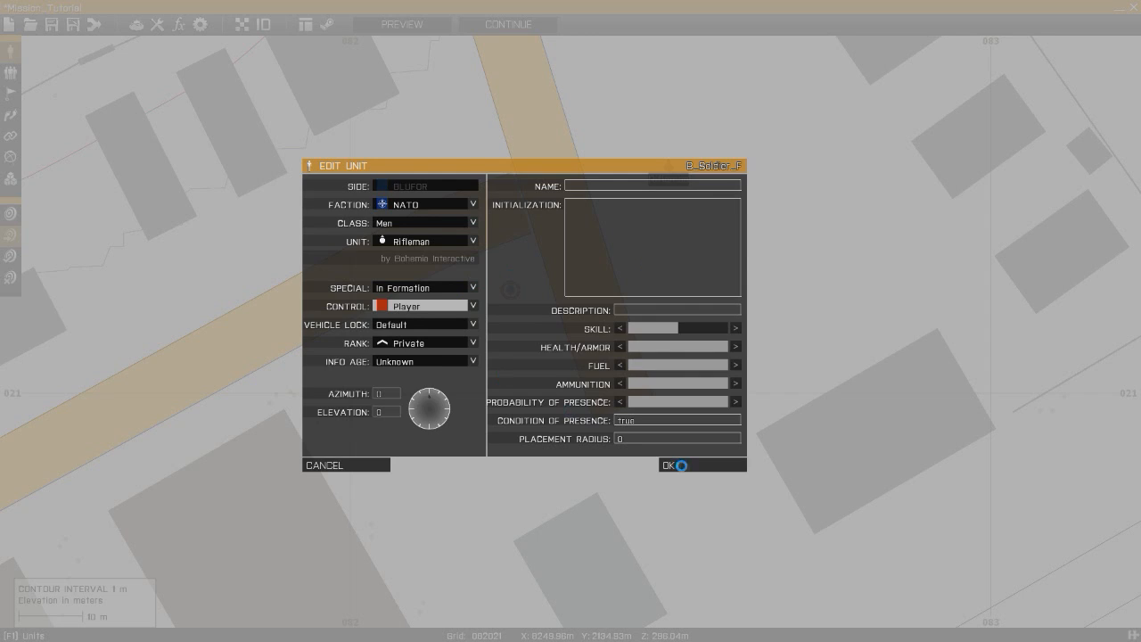
{"action": "left_click", "coordinate": [681, 464]}
- Open the newly placed unit again and set its control to Playable
{"action": "double_click", "coordinate": [510, 290]}
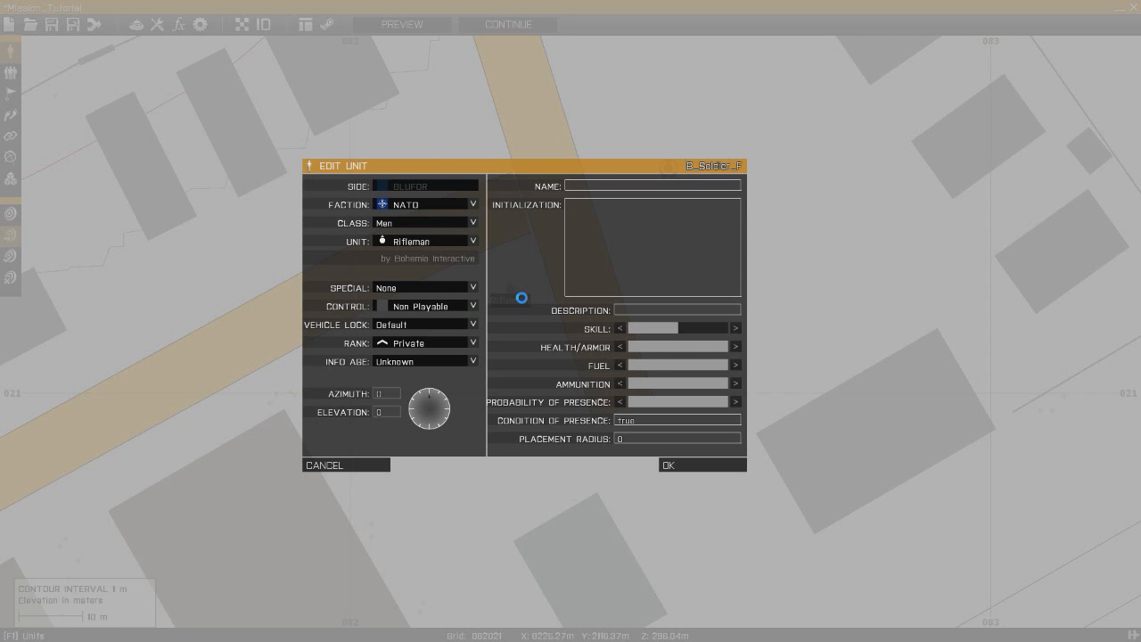
{"action": "left_click", "coordinate": [438, 306]}
{"action": "left_click", "coordinate": [415, 345]}
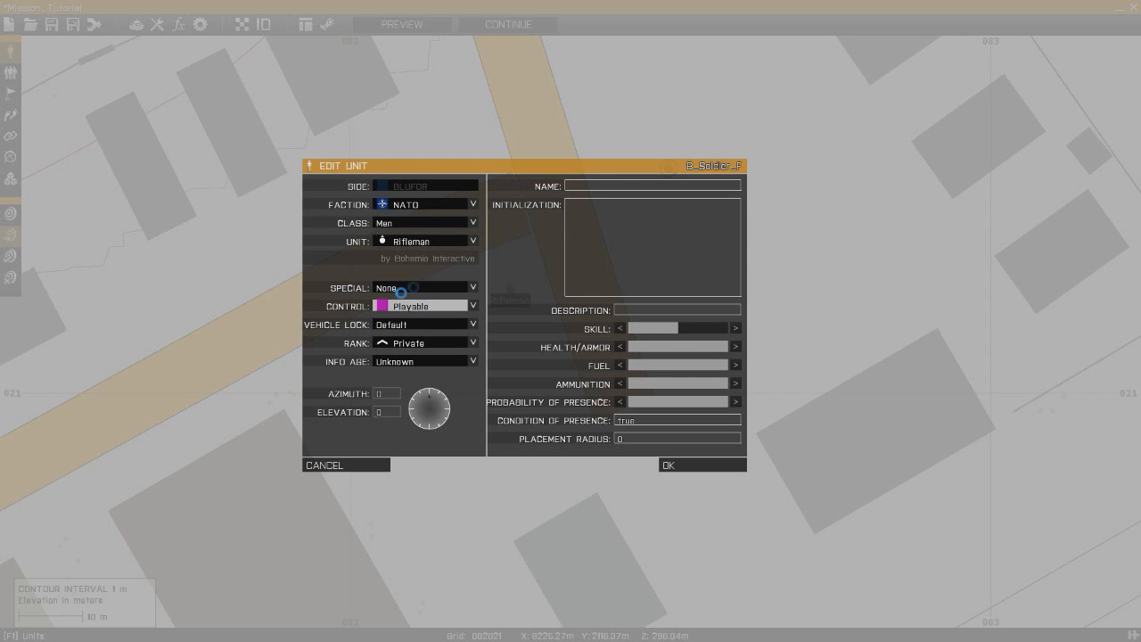
{"action": "left_click", "coordinate": [425, 310]}
{"action": "left_click", "coordinate": [425, 317]}
{"action": "left_click", "coordinate": [403, 305]}
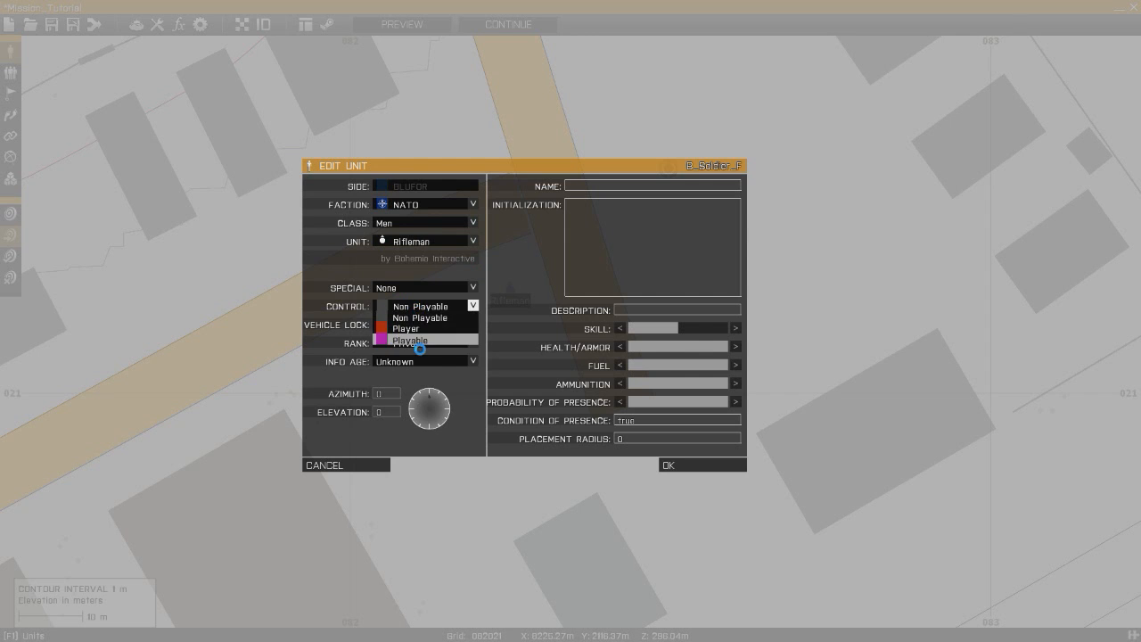
{"action": "left_click", "coordinate": [419, 341]}
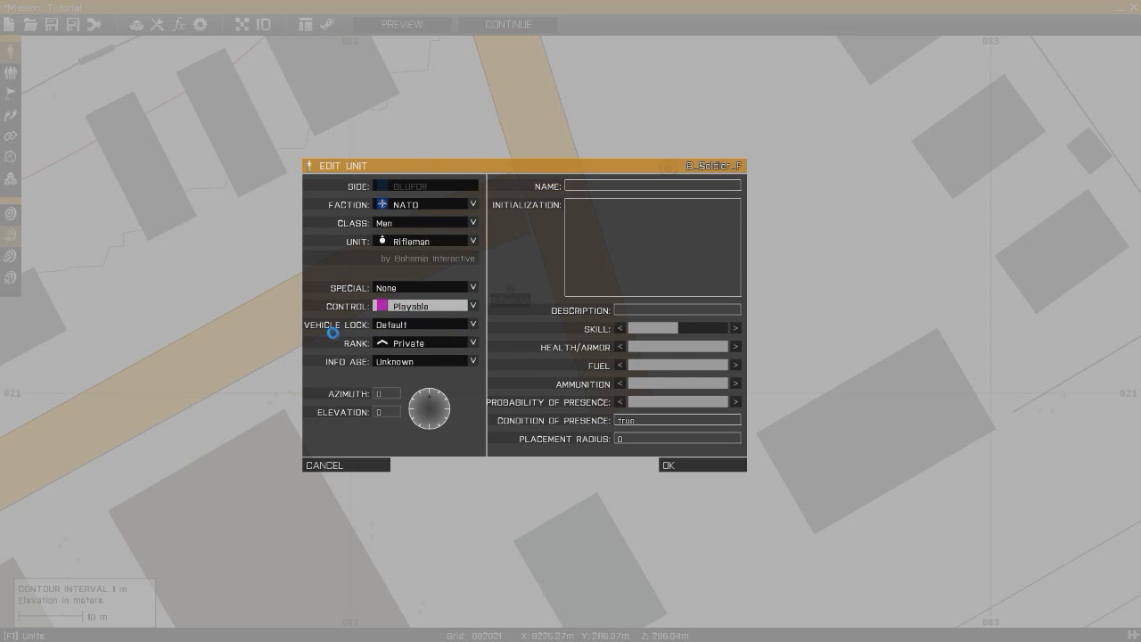
- Review the unit's Vehicle Lock, Rank and Info Age options
{"action": "left_click", "coordinate": [418, 325]}
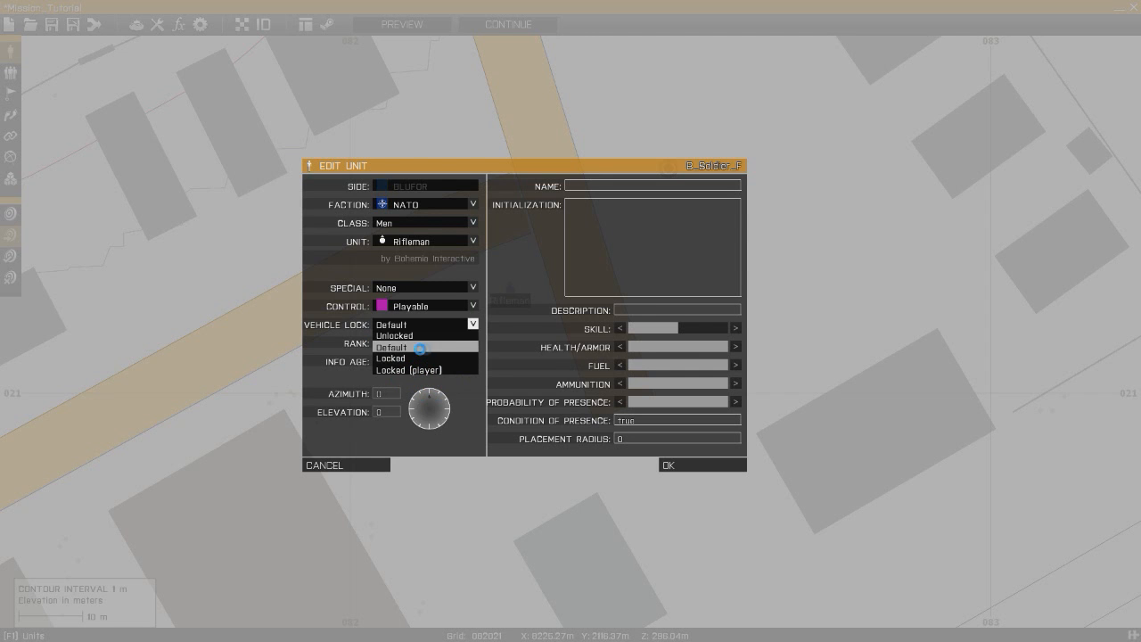
{"action": "left_click", "coordinate": [368, 331]}
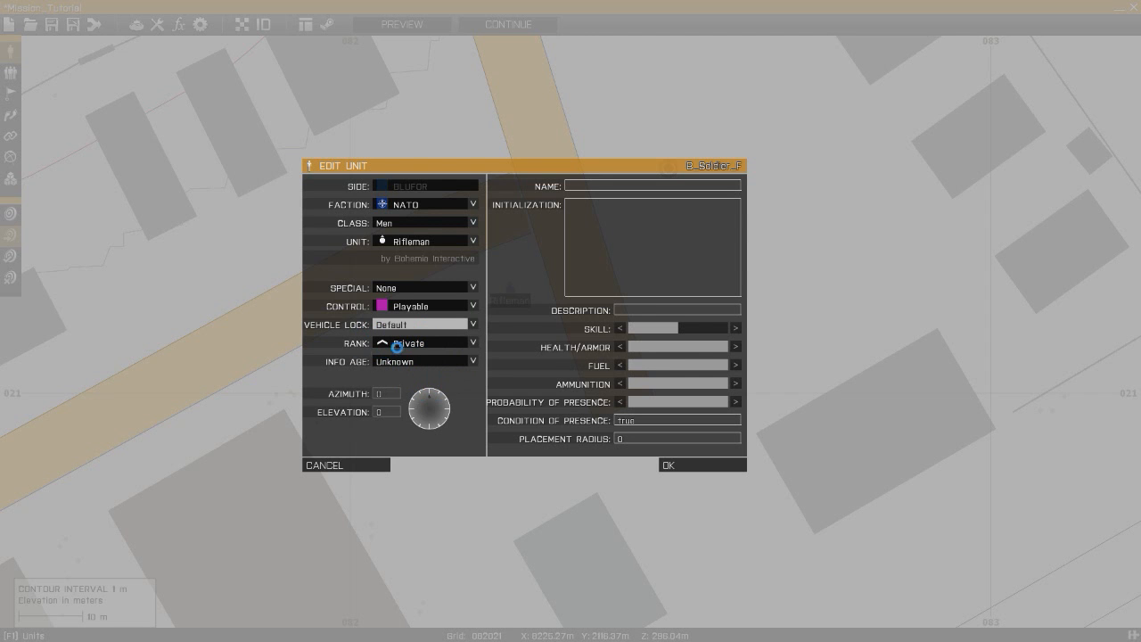
{"action": "left_click", "coordinate": [408, 347]}
{"action": "left_click", "coordinate": [411, 354]}
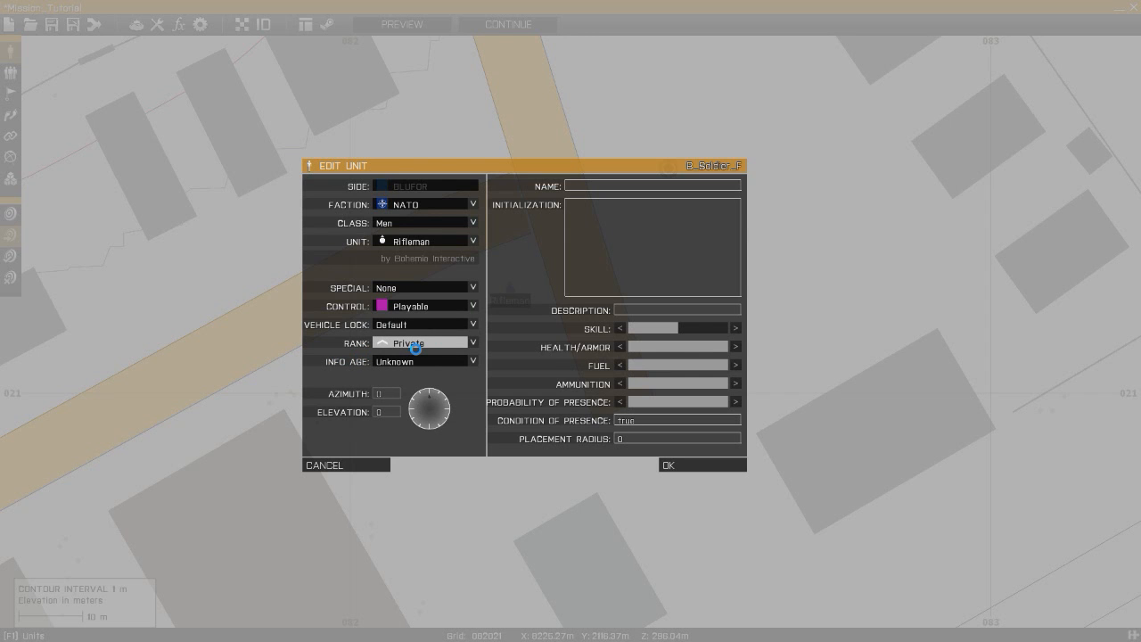
{"action": "left_click", "coordinate": [416, 347]}
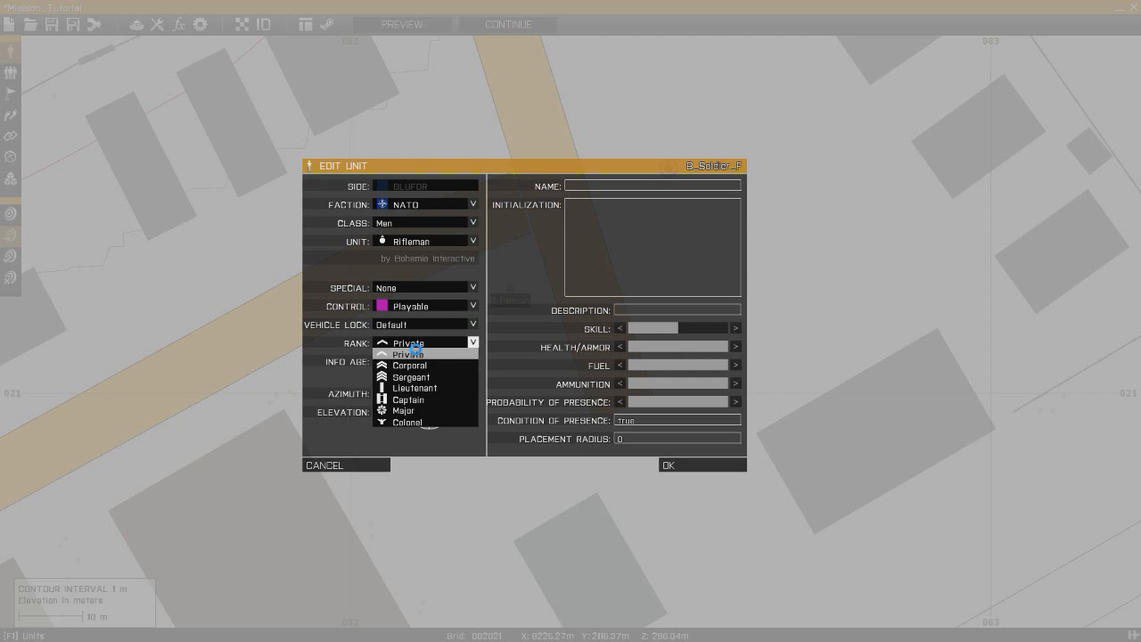
{"action": "left_click", "coordinate": [416, 350]}
{"action": "left_click", "coordinate": [394, 347]}
{"action": "left_click", "coordinate": [400, 354]}
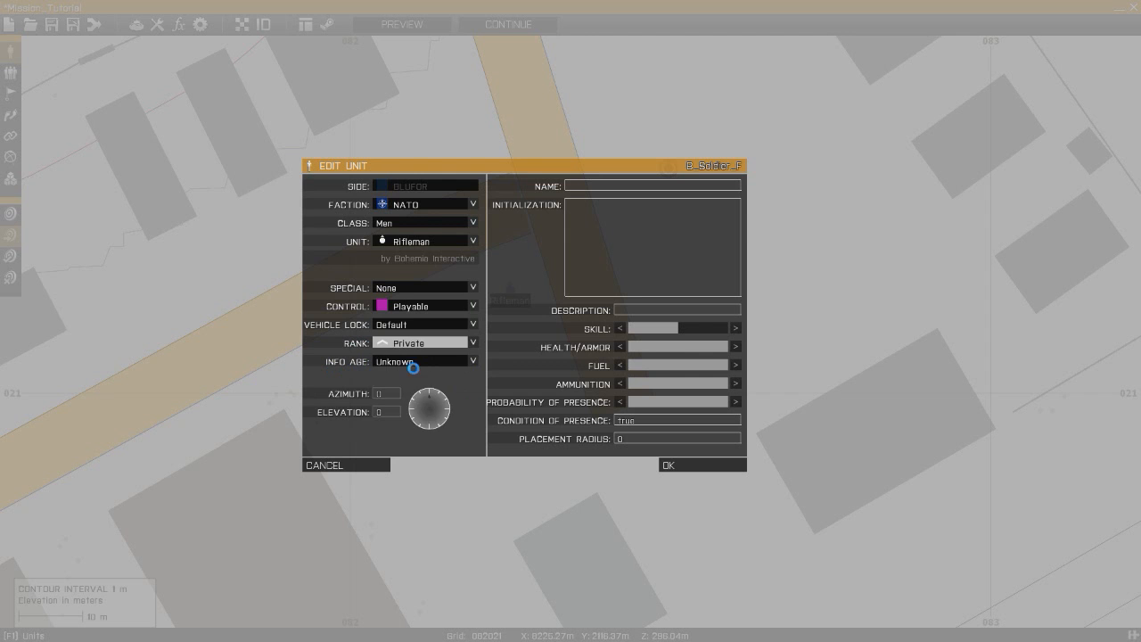
{"action": "left_click", "coordinate": [413, 364]}
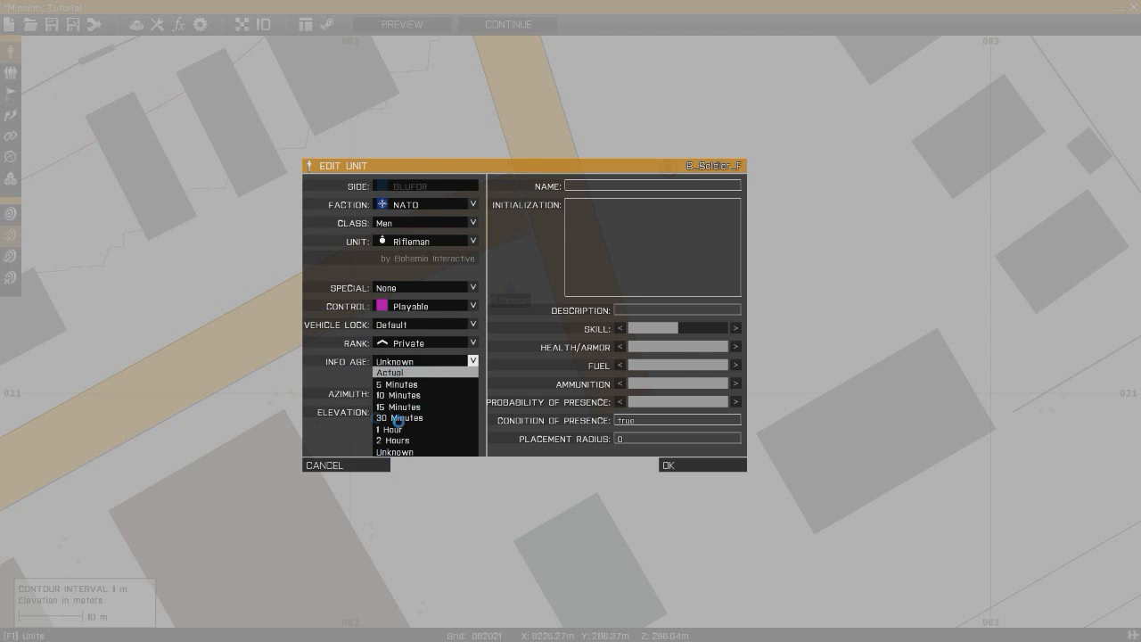
{"action": "left_click", "coordinate": [419, 364]}
{"action": "left_click", "coordinate": [421, 367]}
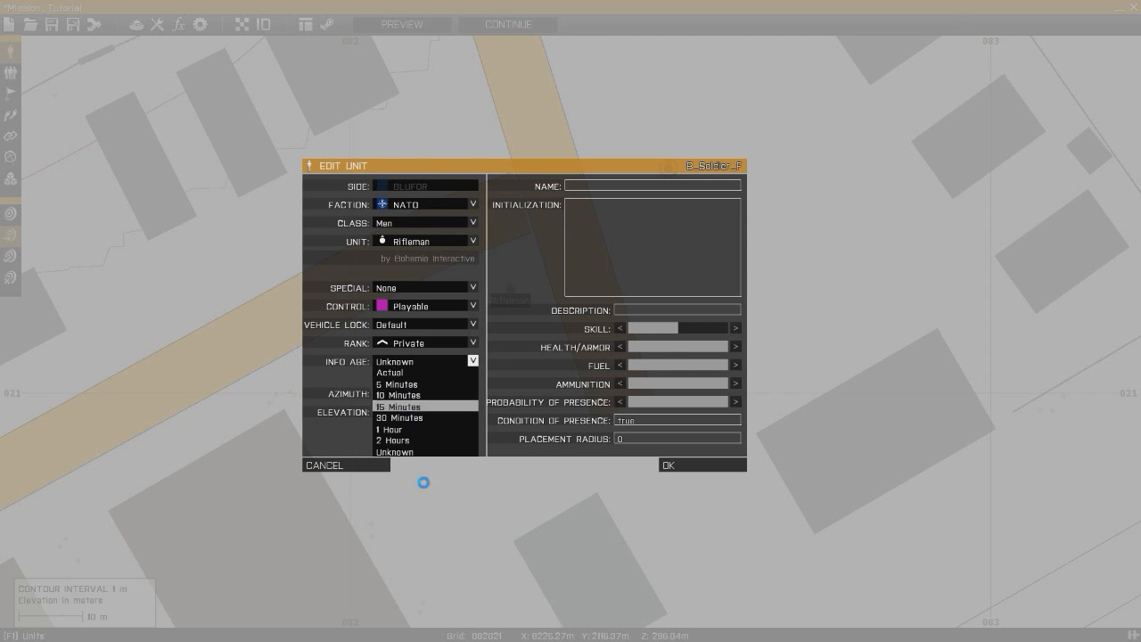
{"action": "left_click", "coordinate": [416, 369]}
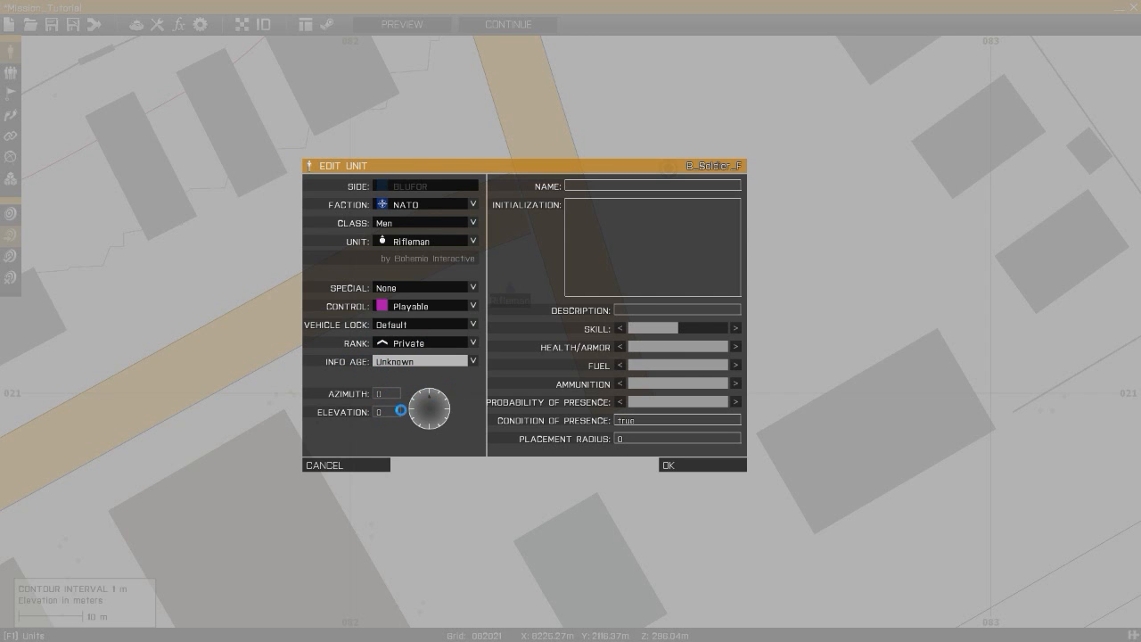
- Try adjusting the unit's azimuth with the direction dial
{"action": "left_click", "coordinate": [427, 395]}
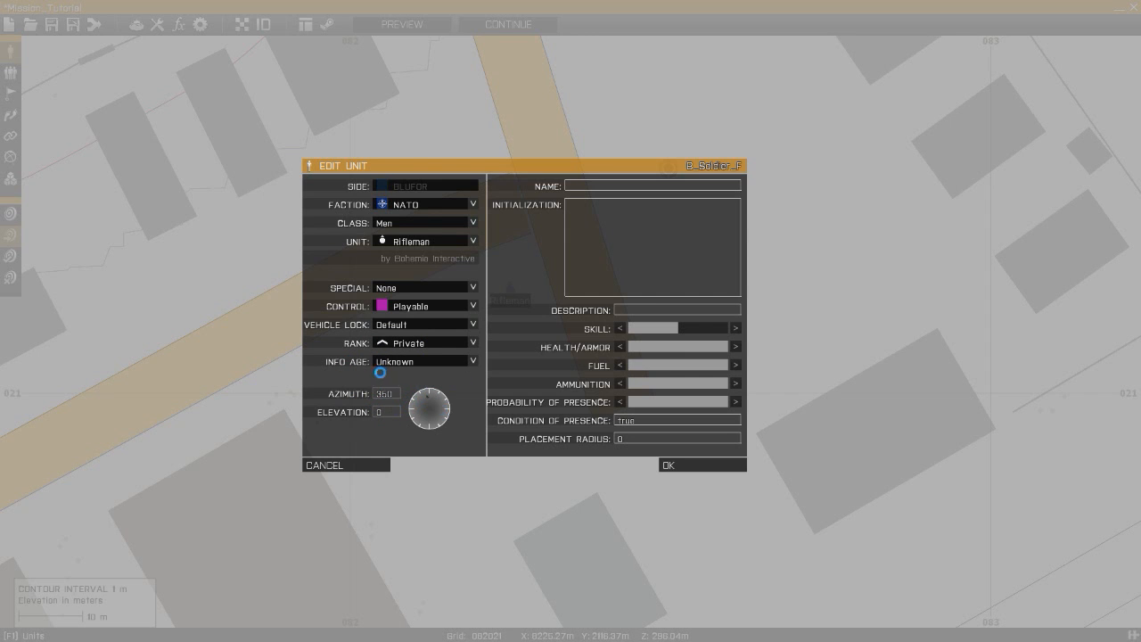
{"action": "left_click", "coordinate": [425, 450]}
{"action": "left_click", "coordinate": [451, 419]}
{"action": "left_click", "coordinate": [430, 398]}
{"action": "key", "text": "shift+Tab"}
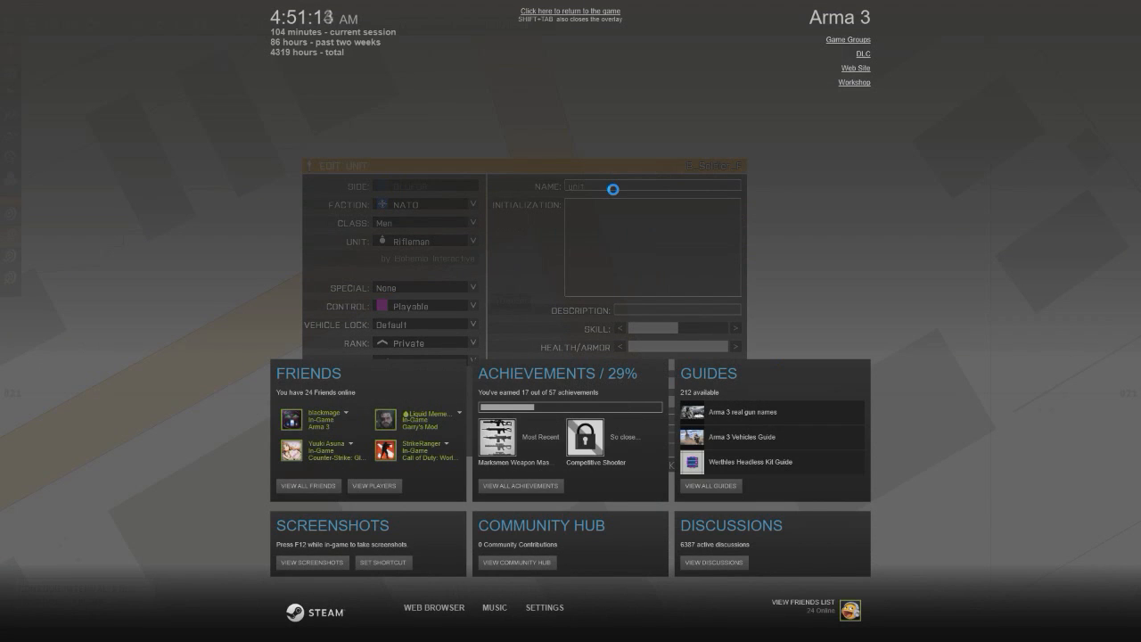
{"action": "key", "text": "shift+Tab"}
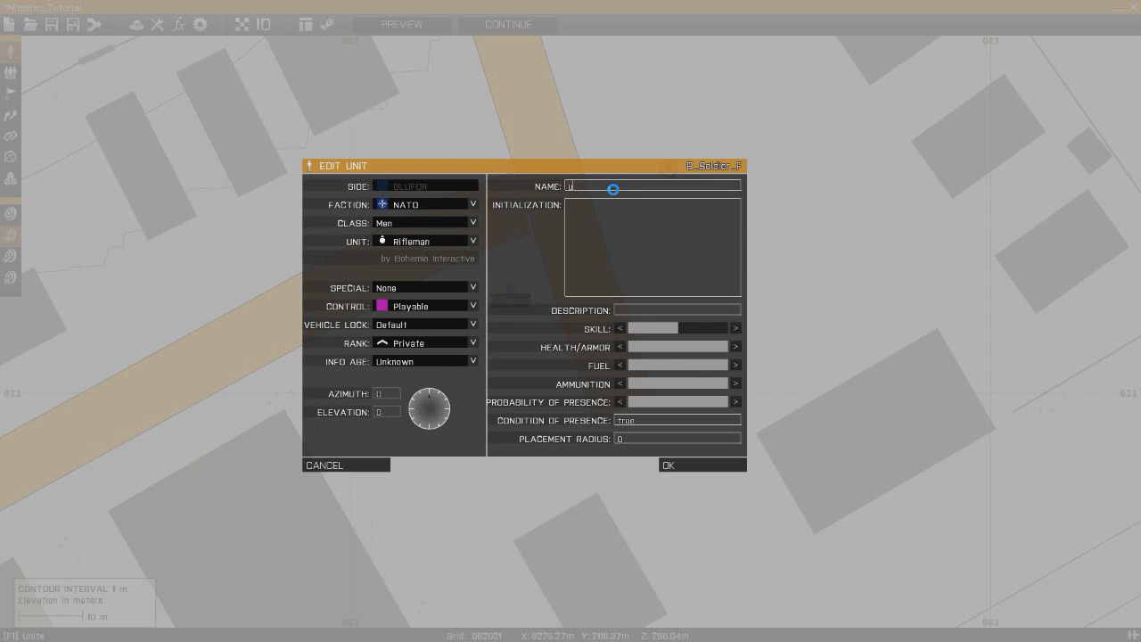
- Try entering a setDamage command in the unit's initialization field
{"action": "left_click", "coordinate": [577, 216]}
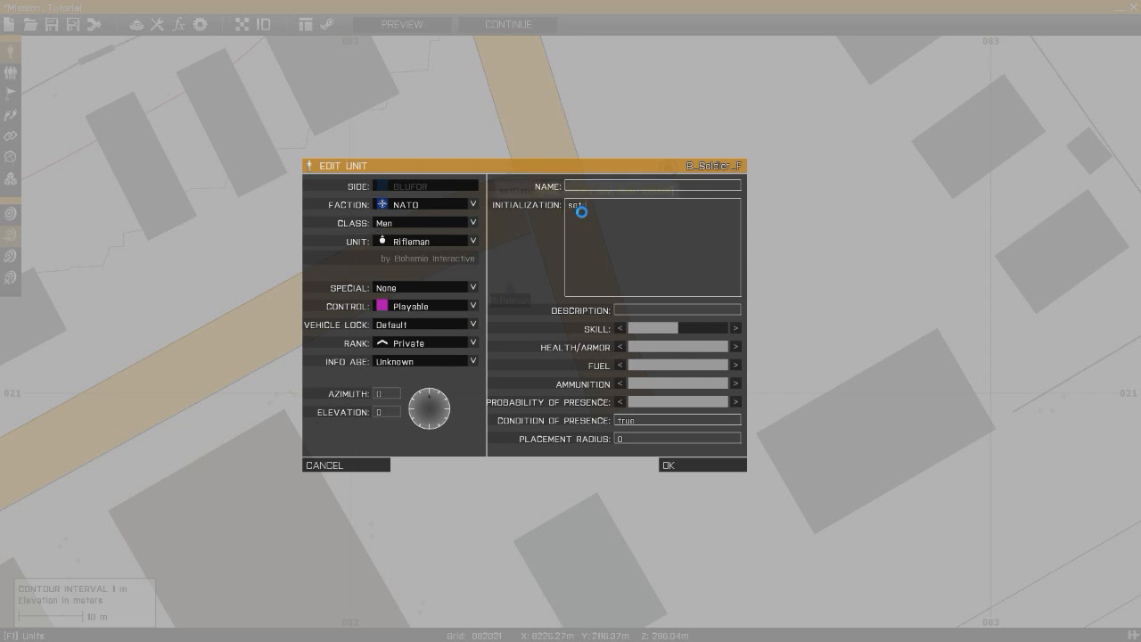
{"action": "type", "text": "setdamage"}
{"action": "key", "text": "BackSpace"}
{"action": "key", "text": "BackSpace"}
{"action": "key", "text": "BackSpace"}
{"action": "key", "text": "BackSpace"}
{"action": "key", "text": "BackSpace"}
{"action": "key", "text": "BackSpace"}
{"action": "key", "text": "BackSpace"}
{"action": "key", "text": "BackSpace"}
{"action": "key", "text": "BackSpace"}
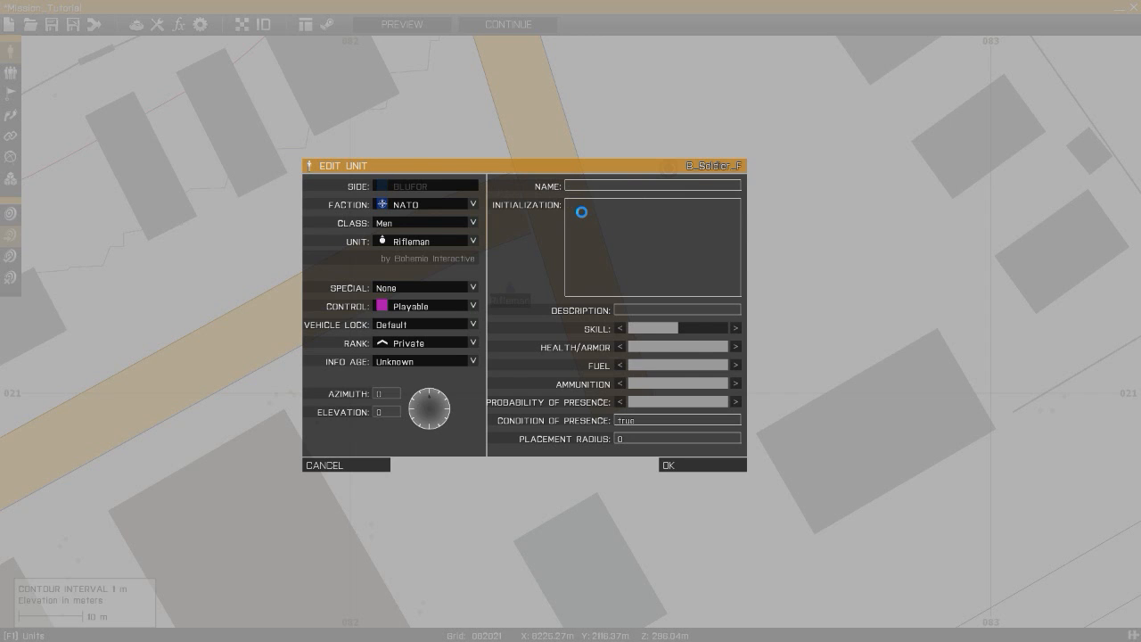
{"action": "type", "text": "s"}
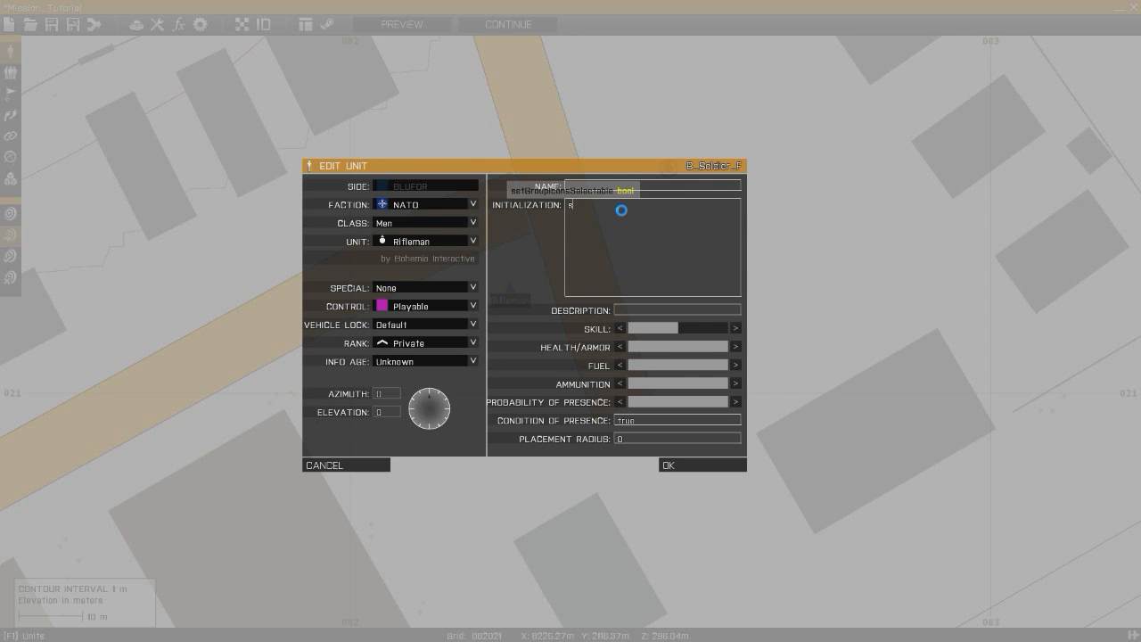
{"action": "key", "text": "BackSpace"}
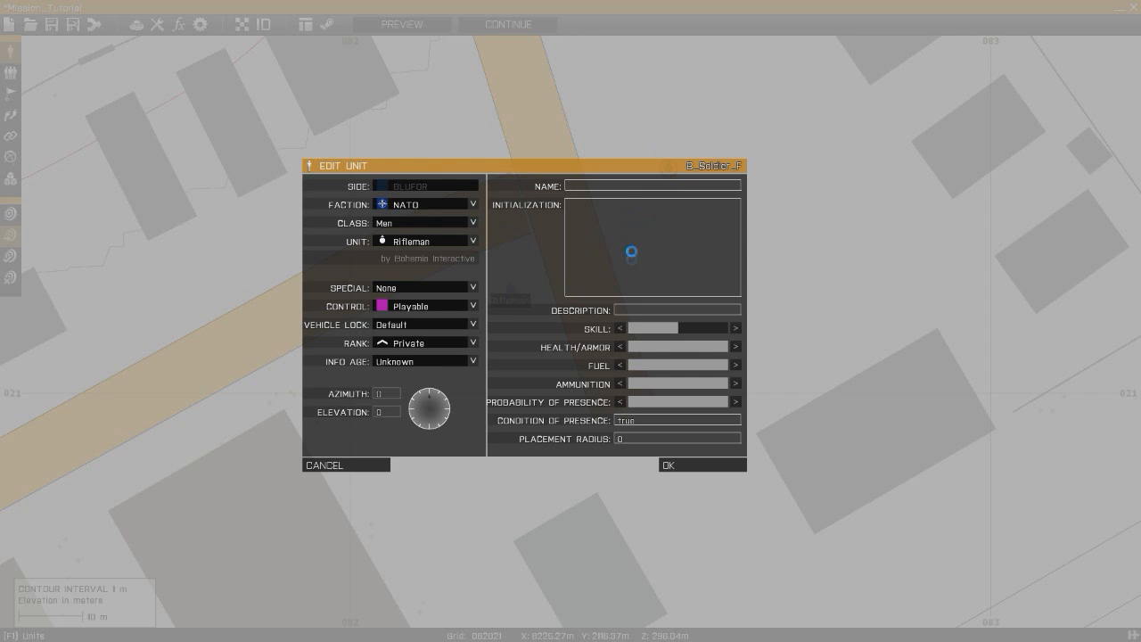
- Try entering descriptions such as Raider 1 - Platoon Leader and Fireteam 11A for the unit
{"action": "left_click", "coordinate": [642, 314]}
{"action": "left_click_drag", "start_coordinate": [737, 314], "coordinate": [509, 318]}
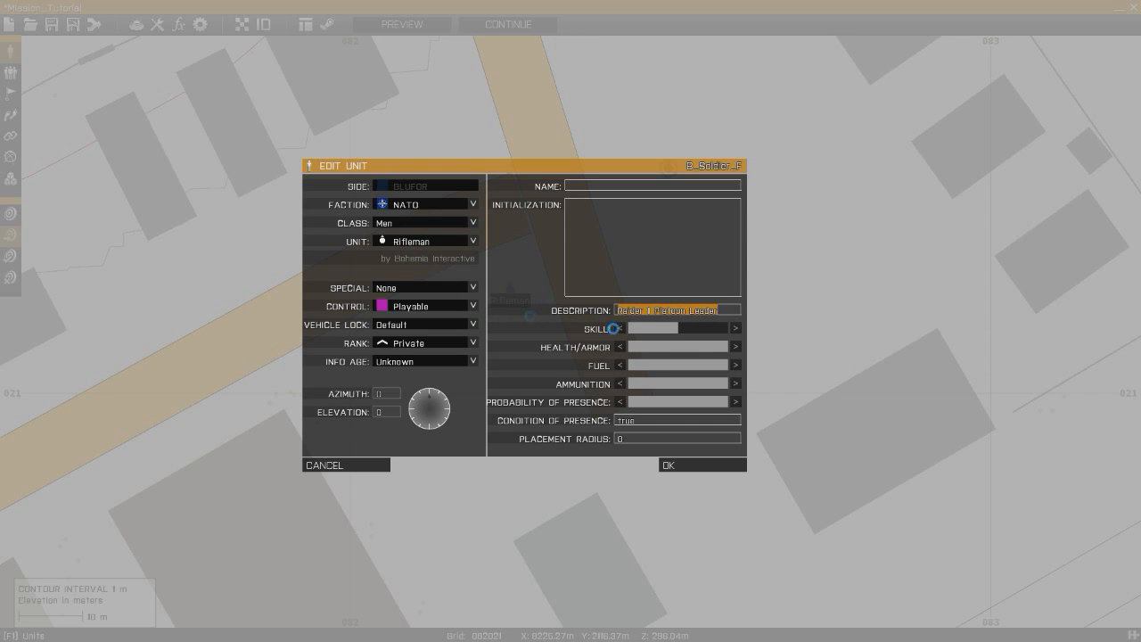
{"action": "left_click", "coordinate": [733, 320]}
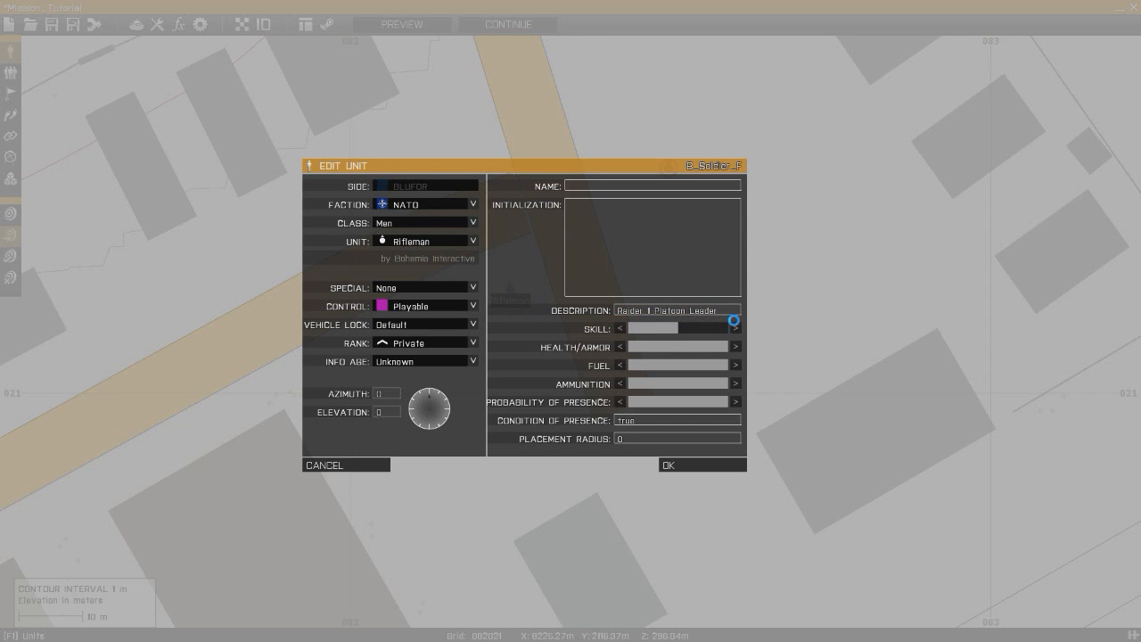
{"action": "double_click", "coordinate": [711, 310]}
{"action": "key", "text": "BackSpace"}
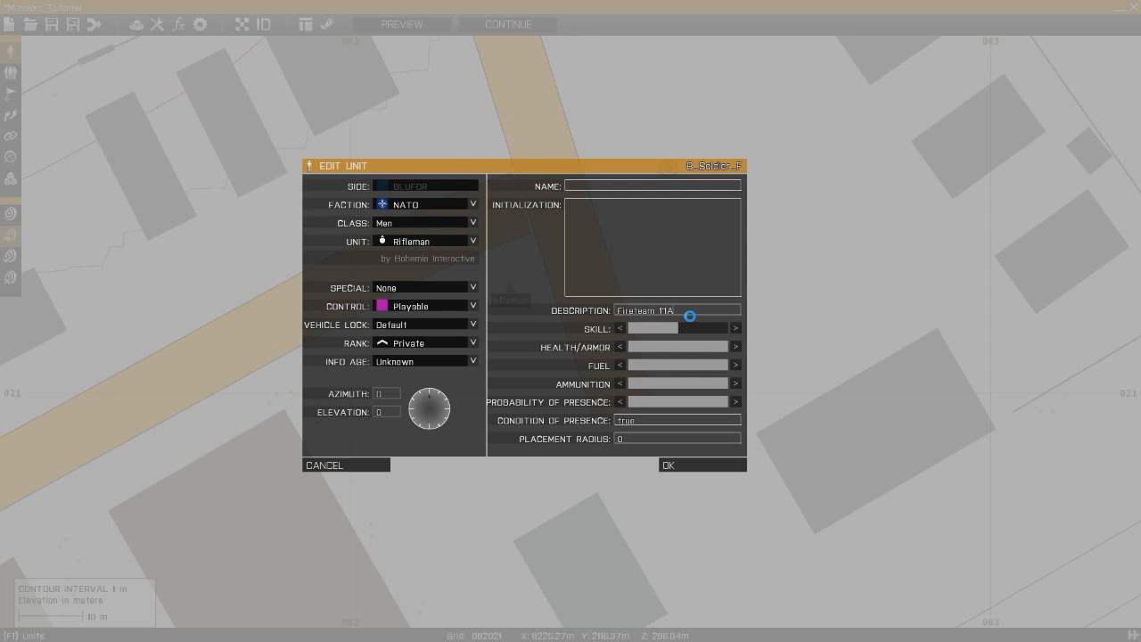
{"action": "key", "text": "BackSpace"}
{"action": "key", "text": "BackSpace"}
{"action": "key", "text": "BackSpace"}
{"action": "key", "text": "BackSpace"}
{"action": "key", "text": "BackSpace"}
{"action": "key", "text": "BackSpace"}
{"action": "key", "text": "BackSpace"}
{"action": "key", "text": "BackSpace"}
- Review the unit's fuel, ammunition, probability of presence and placement radius settings, then close the dialog
{"action": "mouse_move", "coordinate": [666, 334]}
{"action": "left_mouse_down"}
{"action": "mouse_move", "coordinate": [642, 334]}
{"action": "mouse_move", "coordinate": [767, 349]}
{"action": "mouse_move", "coordinate": [685, 334]}
{"action": "mouse_move", "coordinate": [752, 327]}
{"action": "mouse_move", "coordinate": [701, 333]}
{"action": "mouse_move", "coordinate": [680, 377]}
{"action": "mouse_move", "coordinate": [728, 345]}
{"action": "mouse_move", "coordinate": [669, 357]}
{"action": "mouse_move", "coordinate": [913, 352]}
{"action": "left_mouse_up"}
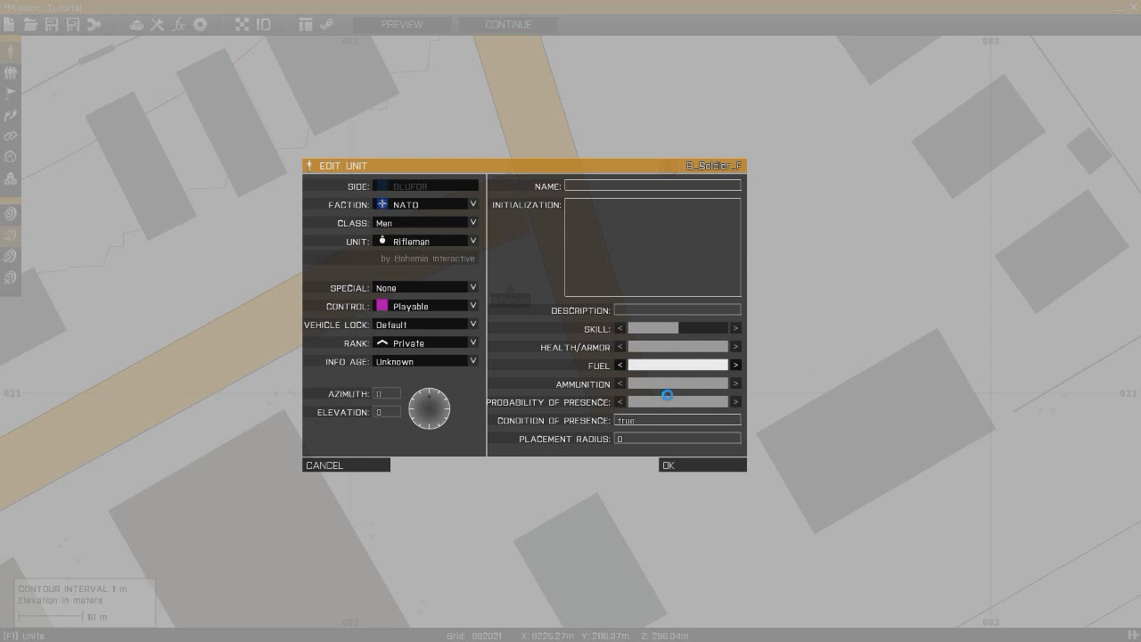
{"action": "left_click", "coordinate": [680, 386]}
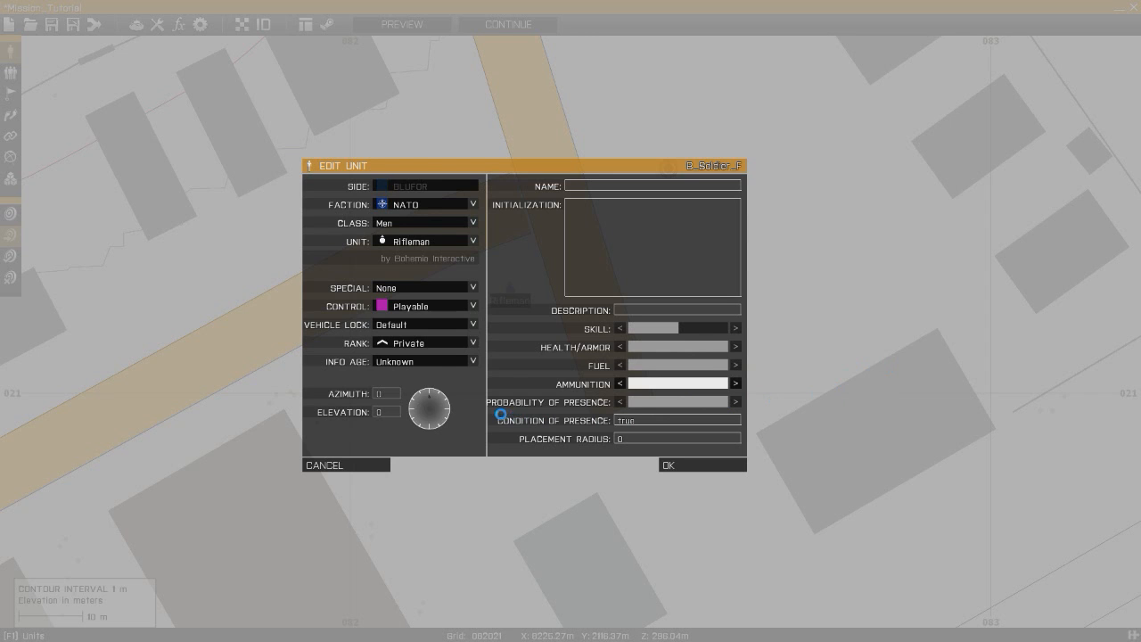
{"action": "left_click", "coordinate": [731, 404]}
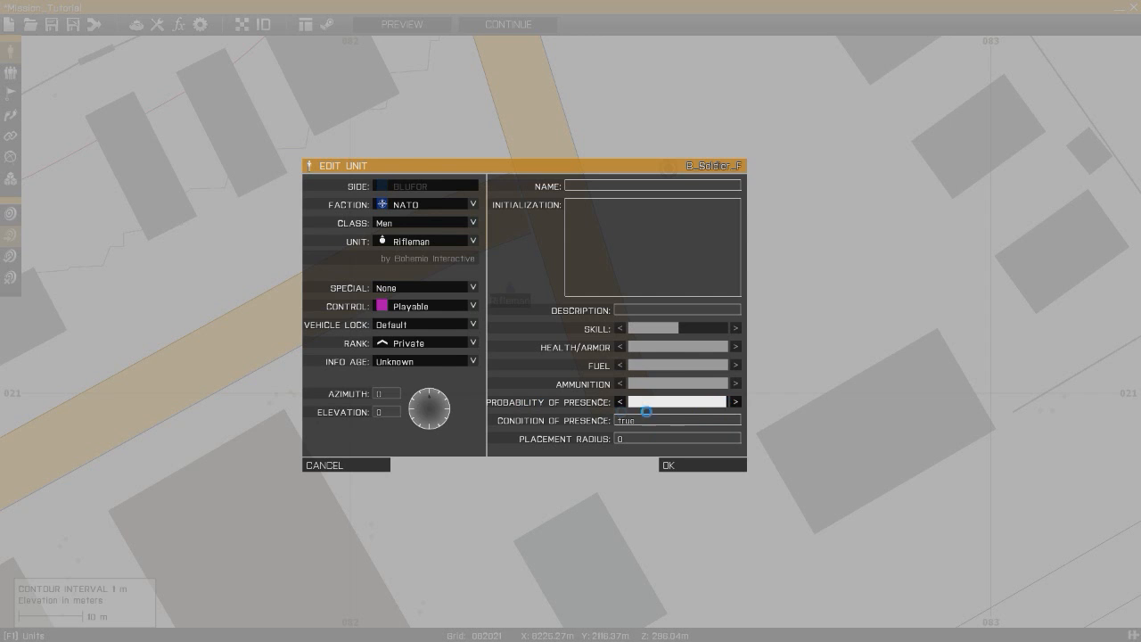
{"action": "left_click_drag", "start_coordinate": [710, 413], "coordinate": [840, 410]}
{"action": "left_click", "coordinate": [646, 439]}
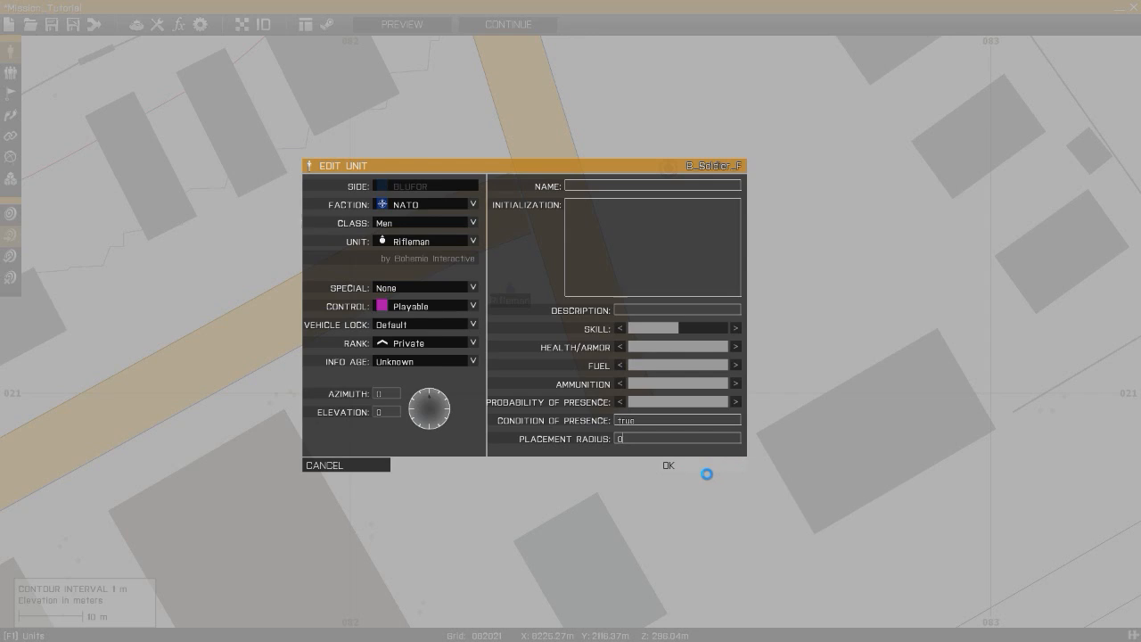
{"action": "left_click", "coordinate": [703, 467]}
- Insert a new BLUFOR NATO Squad Leader unit on the open ground south-west of the existing units
{"action": "mouse_move", "coordinate": [512, 290]}
{"action": "left_mouse_down"}
{"action": "mouse_move", "coordinate": [736, 232]}
{"action": "mouse_move", "coordinate": [729, 176]}
{"action": "mouse_move", "coordinate": [711, 171]}
{"action": "left_mouse_up"}
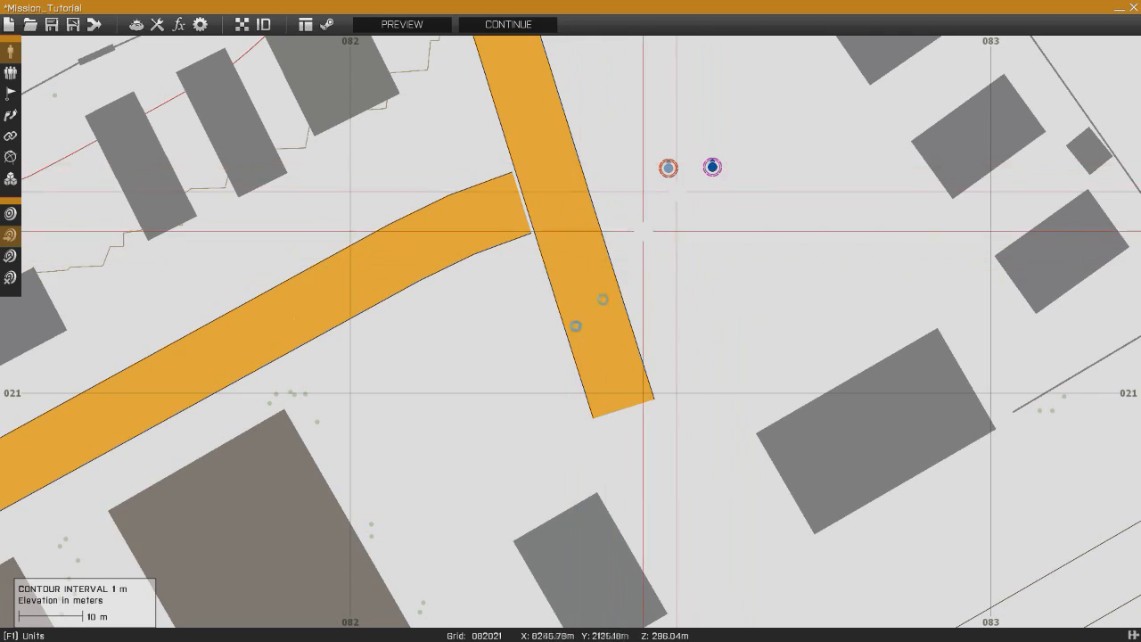
{"action": "right_click_drag", "start_coordinate": [379, 367], "coordinate": [526, 309]}
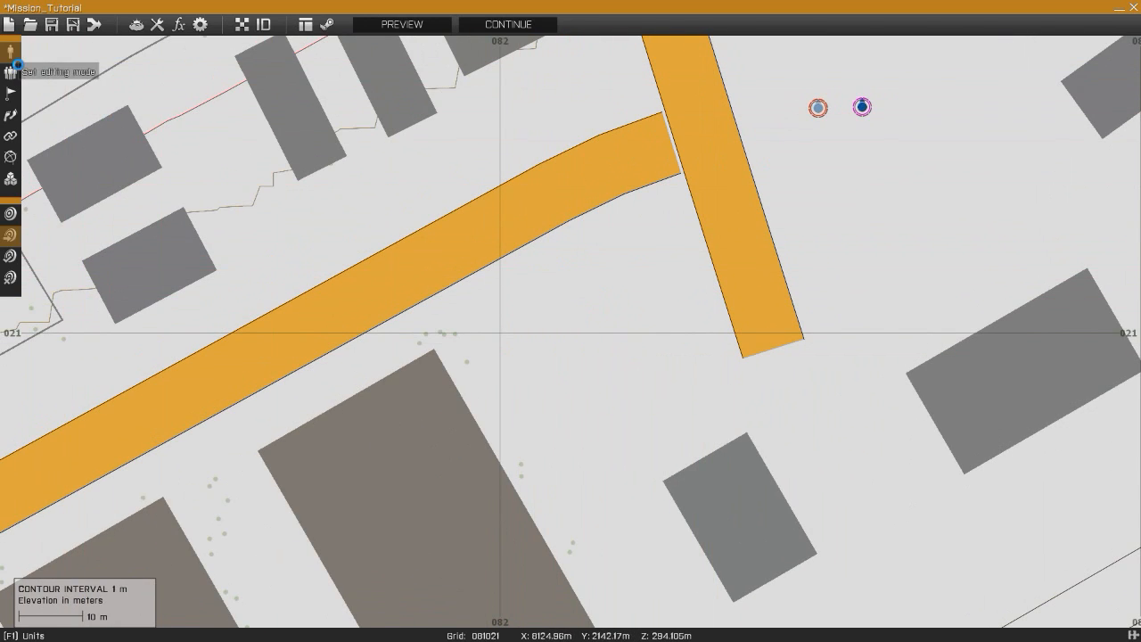
{"action": "right_click_drag", "start_coordinate": [491, 281], "coordinate": [576, 268]}
{"action": "right_click_drag", "start_coordinate": [444, 342], "coordinate": [625, 334]}
{"action": "right_click_drag", "start_coordinate": [513, 375], "coordinate": [632, 326]}
{"action": "right_click_drag", "start_coordinate": [680, 294], "coordinate": [356, 477]}
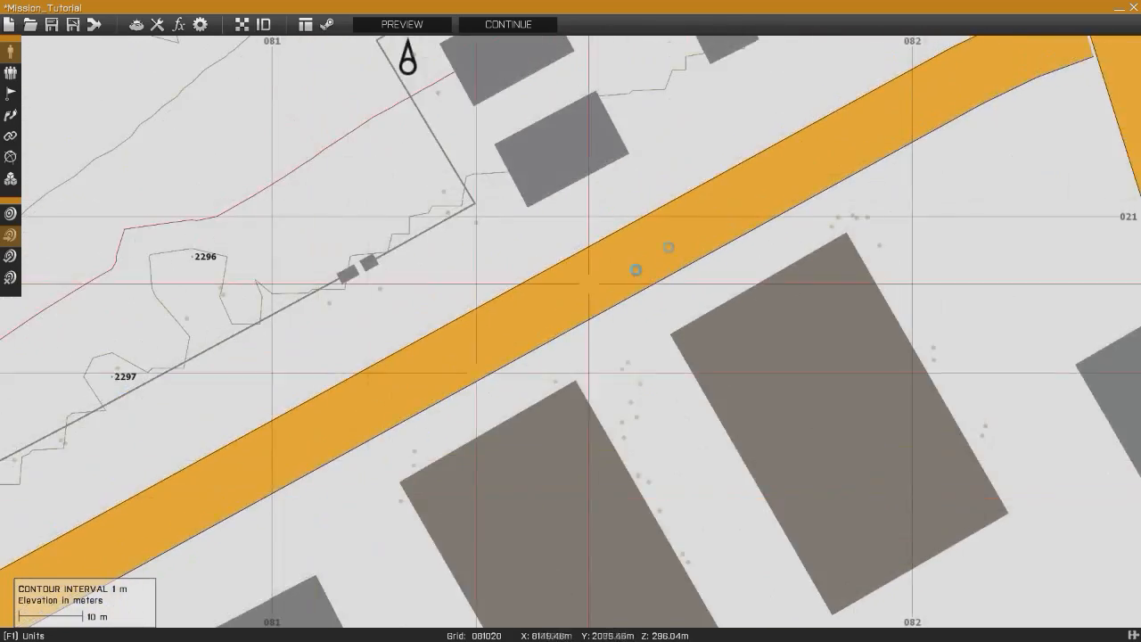
{"action": "right_click_drag", "start_coordinate": [767, 183], "coordinate": [444, 429]}
{"action": "right_click_drag", "start_coordinate": [803, 303], "coordinate": [619, 278]}
{"action": "right_click_drag", "start_coordinate": [832, 214], "coordinate": [794, 243]}
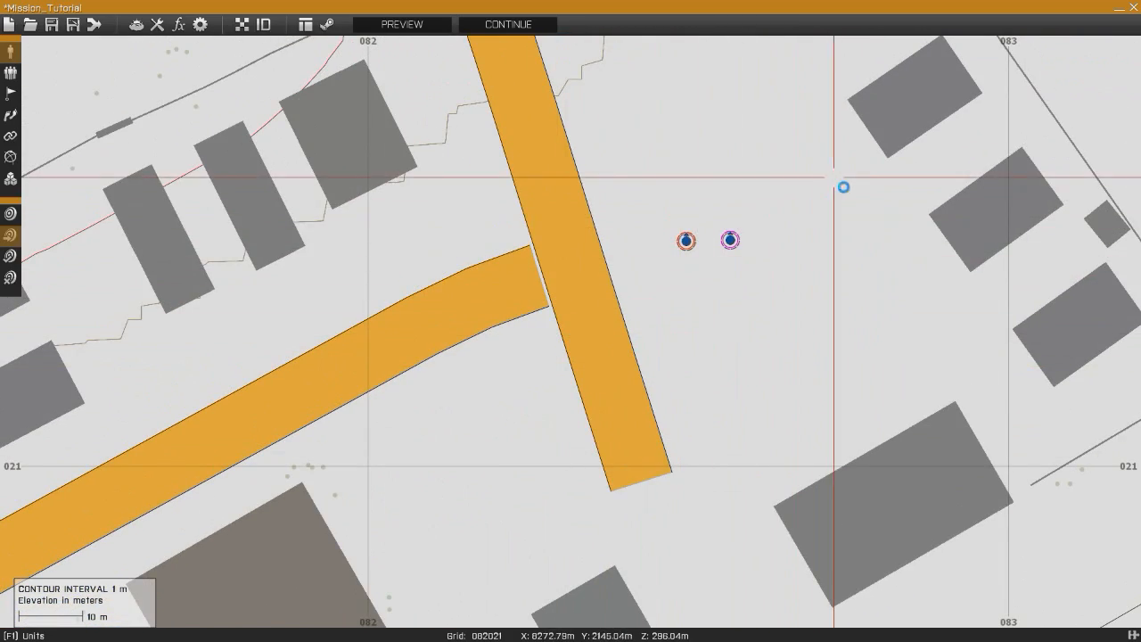
{"action": "left_click_drag", "start_coordinate": [686, 241], "coordinate": [637, 181]}
{"action": "right_click_drag", "start_coordinate": [683, 65], "coordinate": [643, 246]}
{"action": "right_click_drag", "start_coordinate": [652, 346], "coordinate": [649, 91]}
{"action": "right_click_drag", "start_coordinate": [540, 359], "coordinate": [666, 267]}
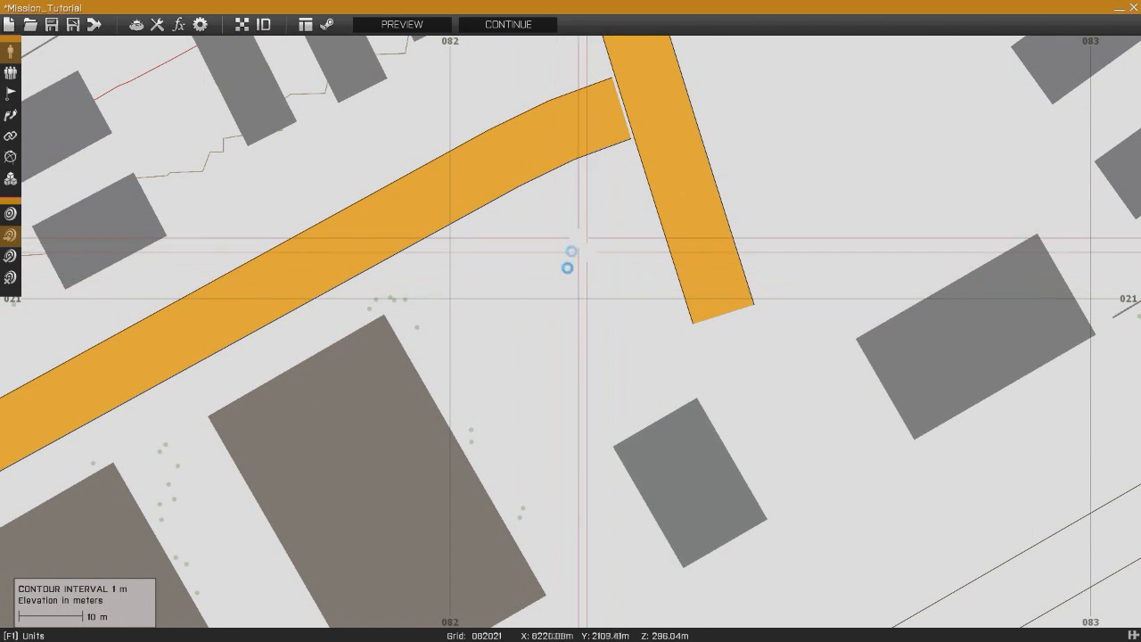
{"action": "scroll", "coordinate": [589, 255], "scroll_direction": "up", "scroll_amount": 3}
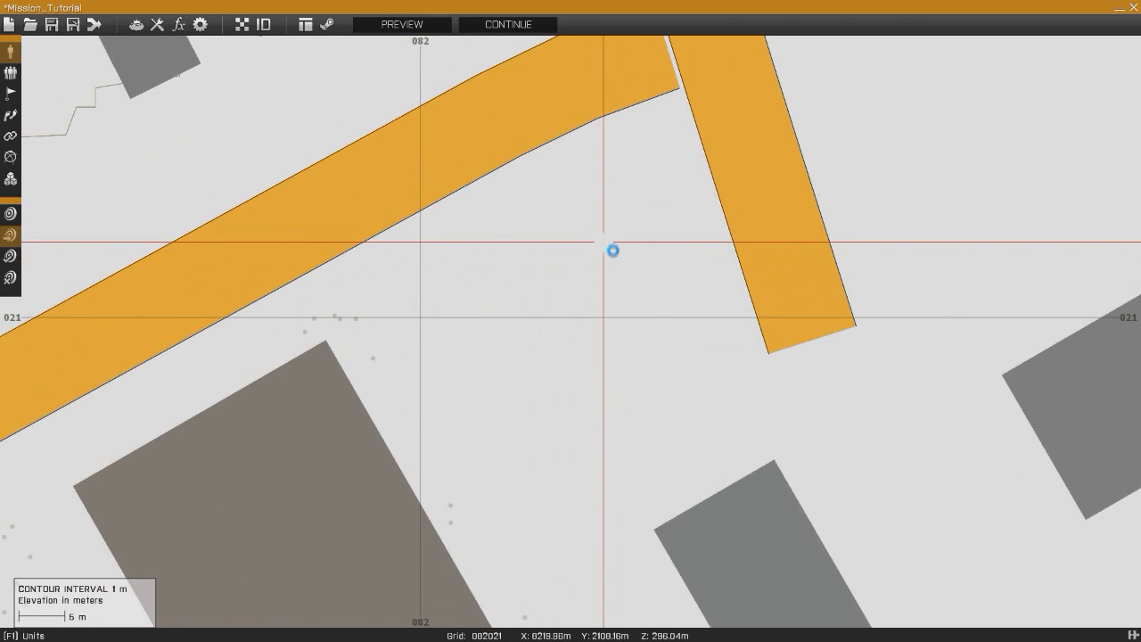
{"action": "double_click", "coordinate": [611, 248]}
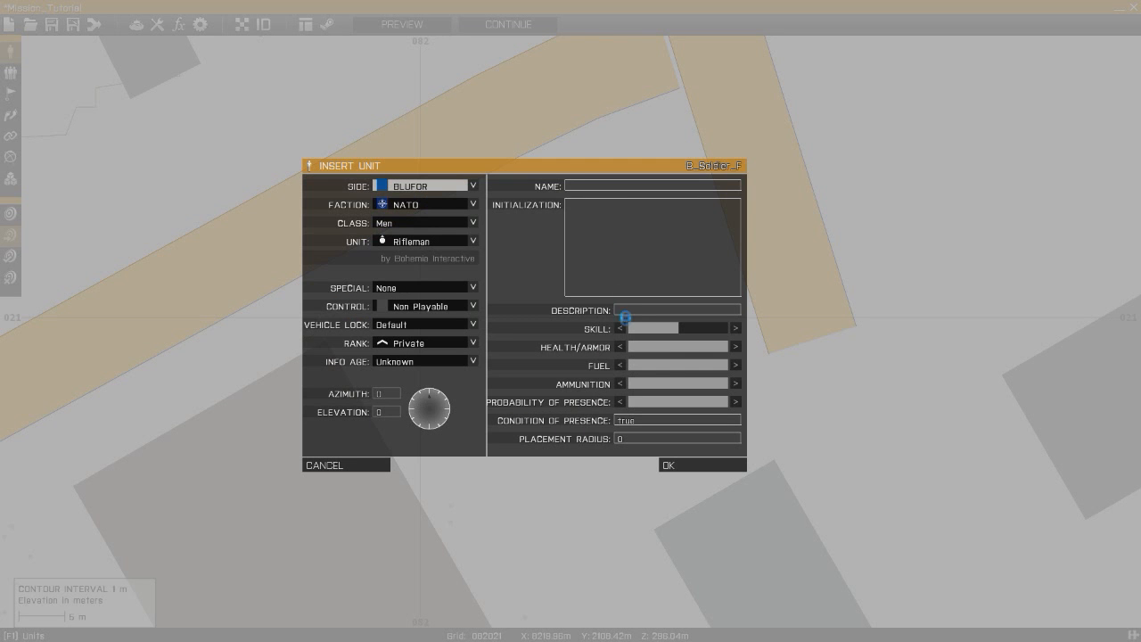
{"action": "left_click", "coordinate": [415, 235]}
{"action": "scroll", "coordinate": [453, 285], "scroll_direction": "down", "scroll_amount": 5}
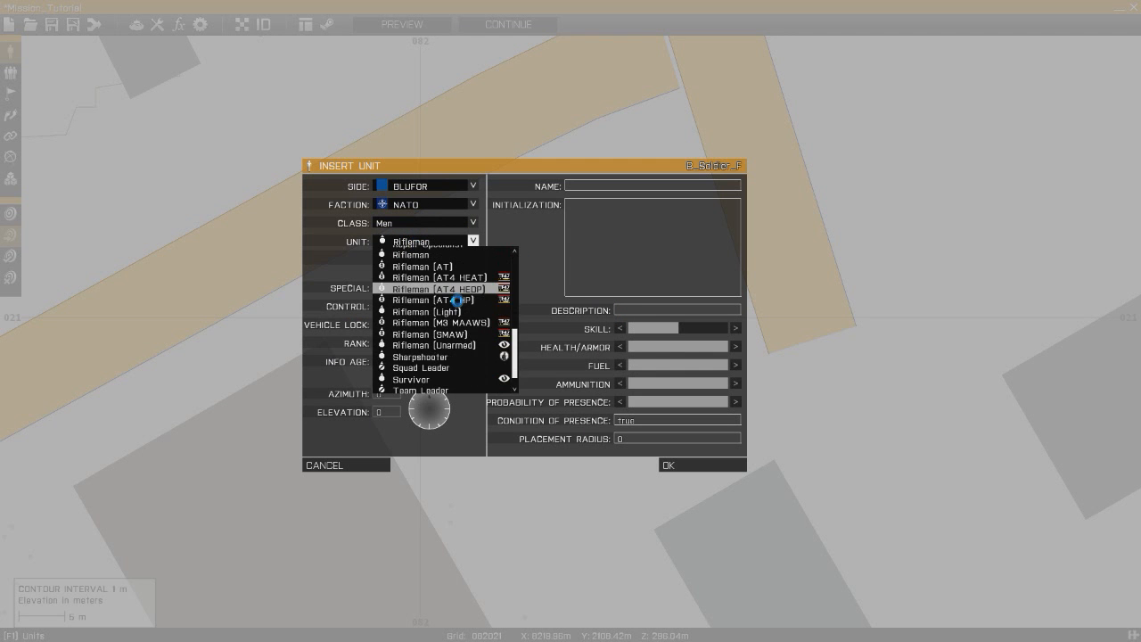
{"action": "scroll", "coordinate": [438, 362], "scroll_direction": "up", "scroll_amount": 3}
{"action": "scroll", "coordinate": [441, 362], "scroll_direction": "down", "scroll_amount": 3}
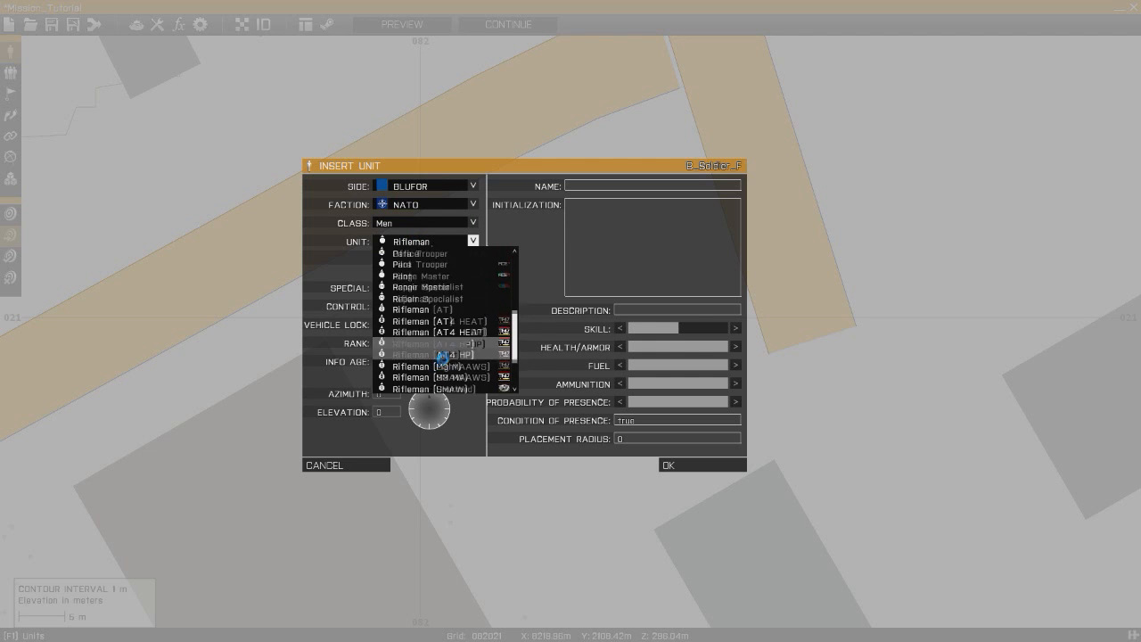
{"action": "left_click", "coordinate": [443, 355]}
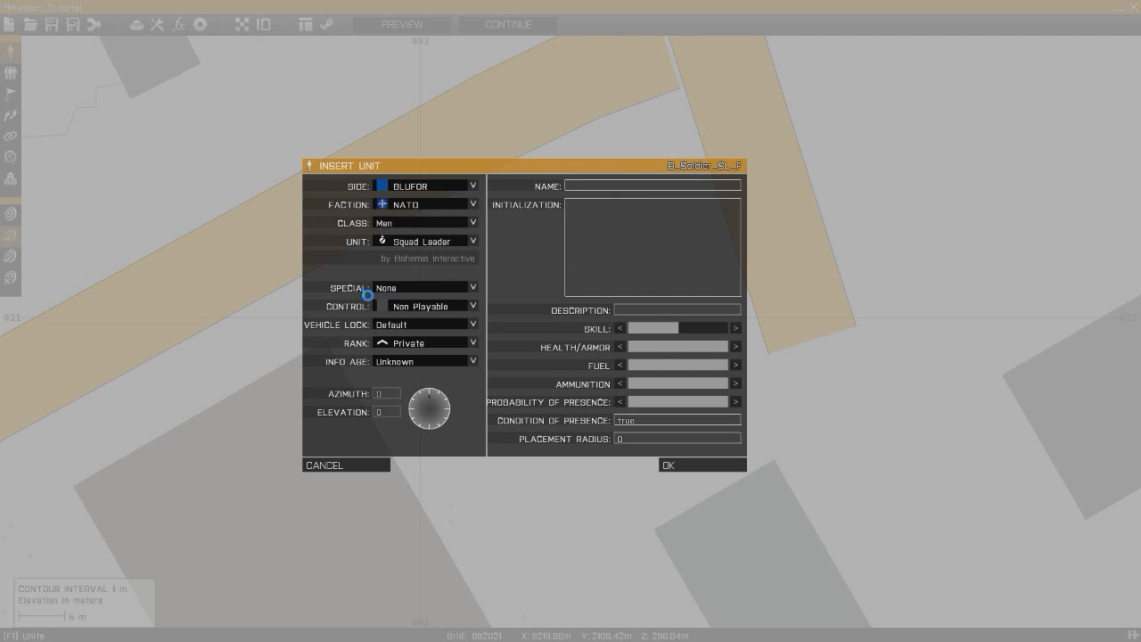
- Set the new unit's control to Playable, rank to Lieutenant and description to Raider 1 - Platoon Leader, and confirm
{"action": "left_click", "coordinate": [419, 307]}
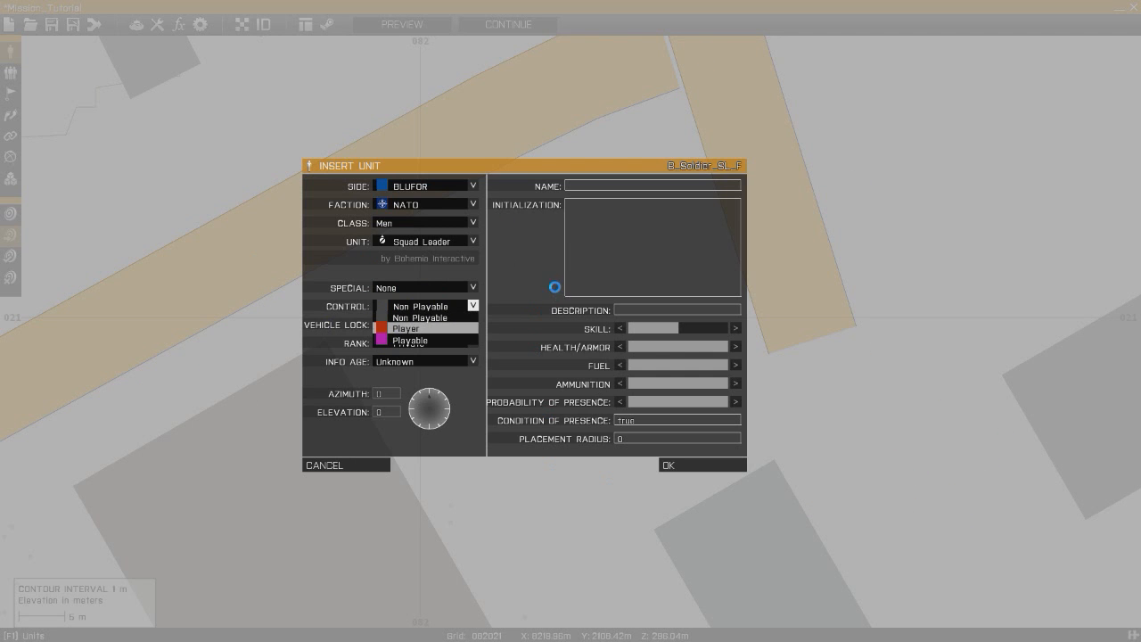
{"action": "left_click", "coordinate": [417, 339]}
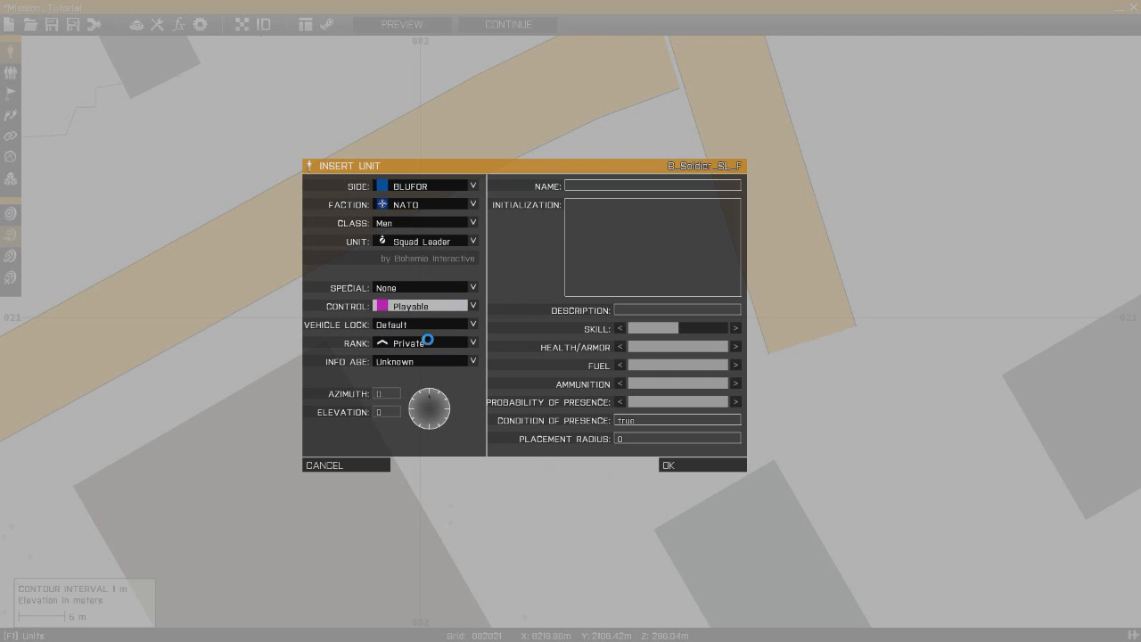
{"action": "left_click", "coordinate": [425, 329]}
{"action": "left_click", "coordinate": [424, 338]}
{"action": "left_click", "coordinate": [426, 344]}
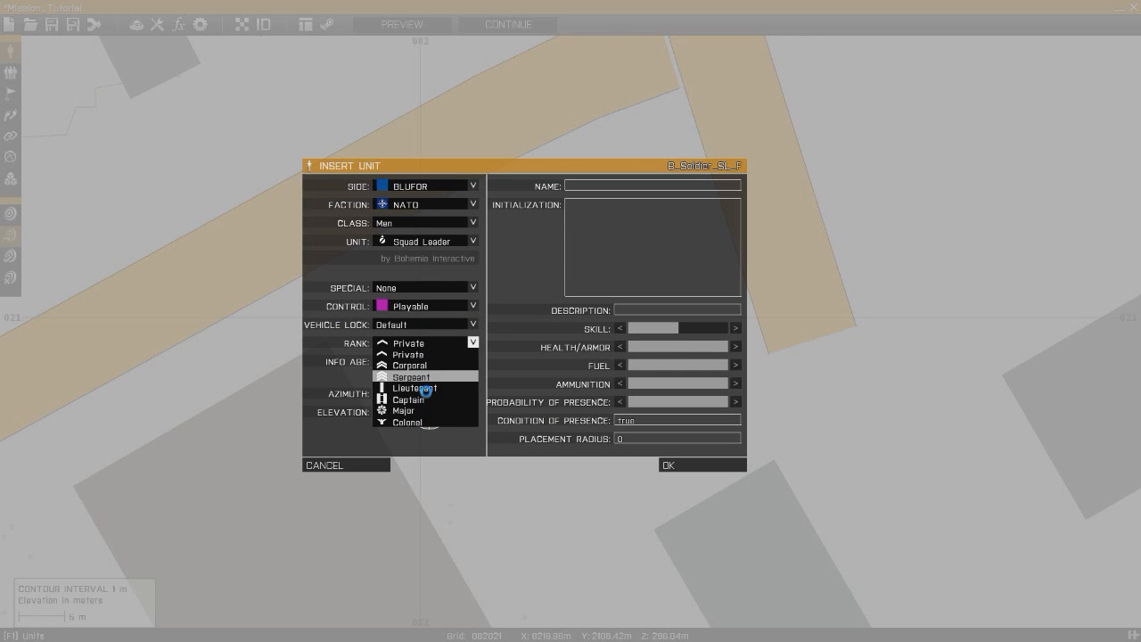
{"action": "left_click", "coordinate": [427, 390]}
{"action": "left_click", "coordinate": [627, 312]}
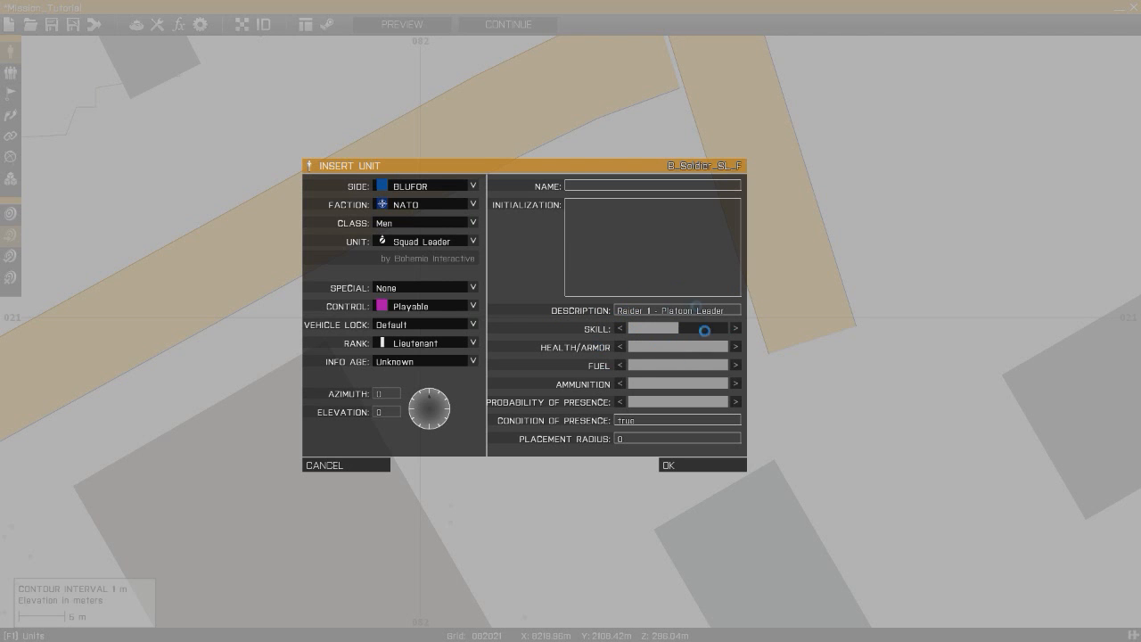
{"action": "left_click", "coordinate": [704, 464]}
{"action": "key", "text": "F2"}
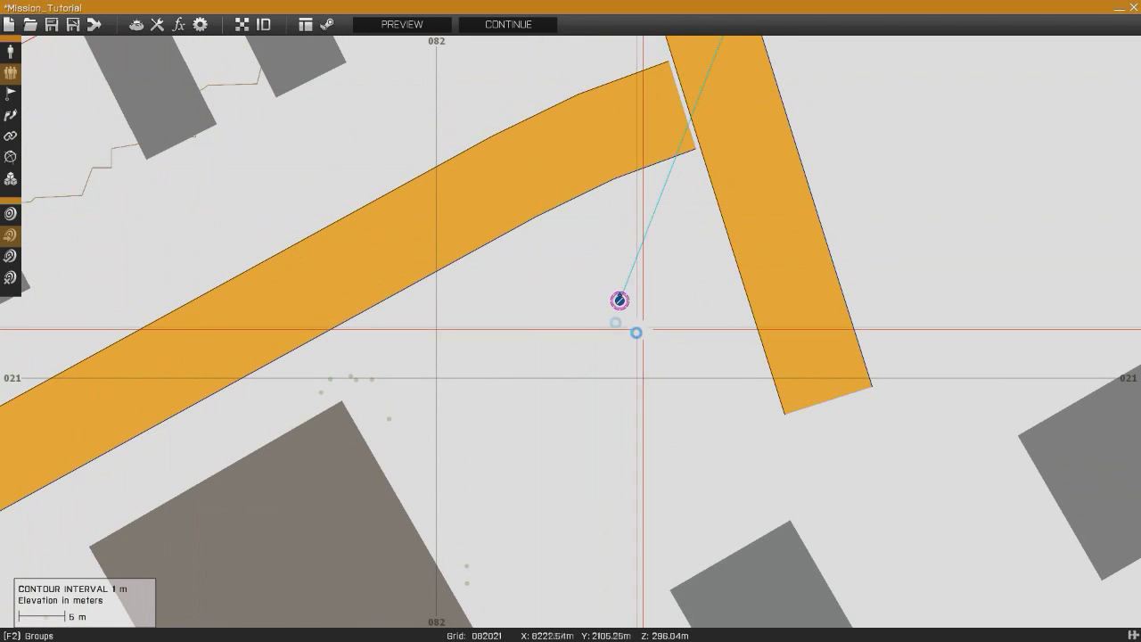
{"action": "left_click", "coordinate": [11, 52]}
{"action": "right_click_drag", "start_coordinate": [386, 93], "coordinate": [309, 334]}
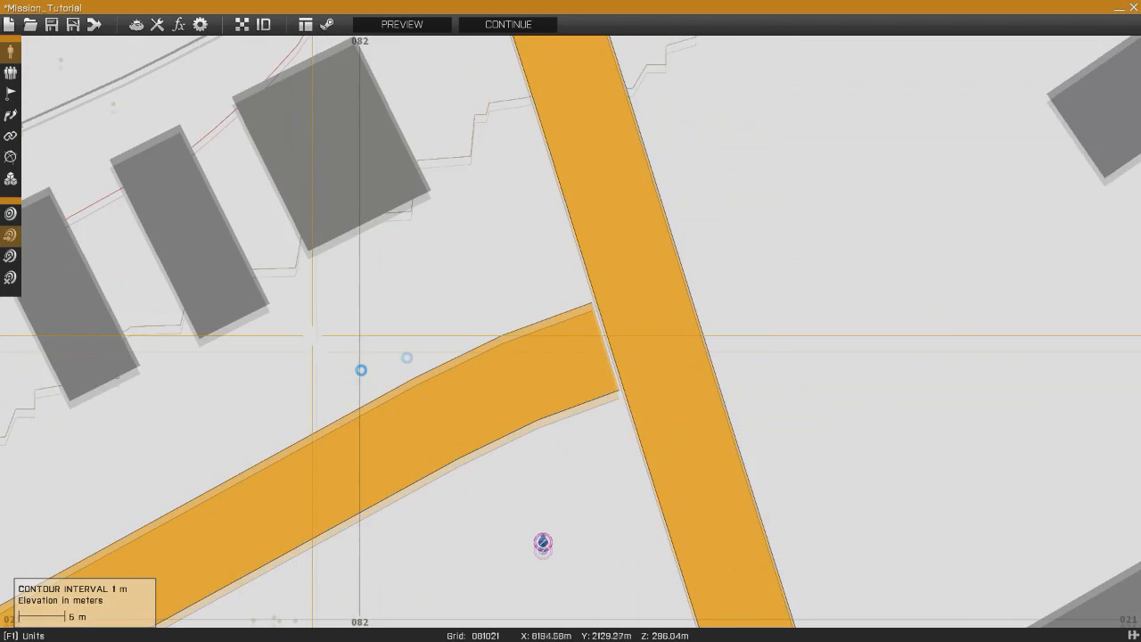
{"action": "scroll", "coordinate": [481, 348], "scroll_direction": "down", "scroll_amount": 3}
{"action": "right_click_drag", "start_coordinate": [535, 489], "coordinate": [567, 329]}
{"action": "scroll", "coordinate": [579, 285], "scroll_direction": "up", "scroll_amount": 5}
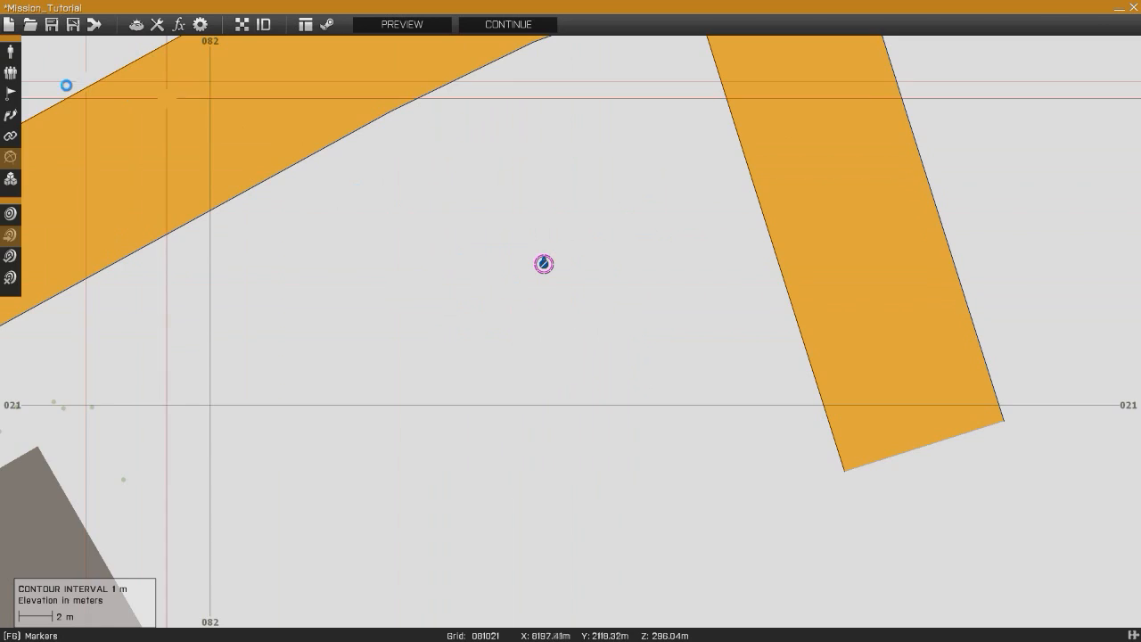
{"action": "right_click_drag", "start_coordinate": [400, 294], "coordinate": [430, 318]}
{"action": "scroll", "coordinate": [429, 318], "scroll_direction": "down", "scroll_amount": 4}
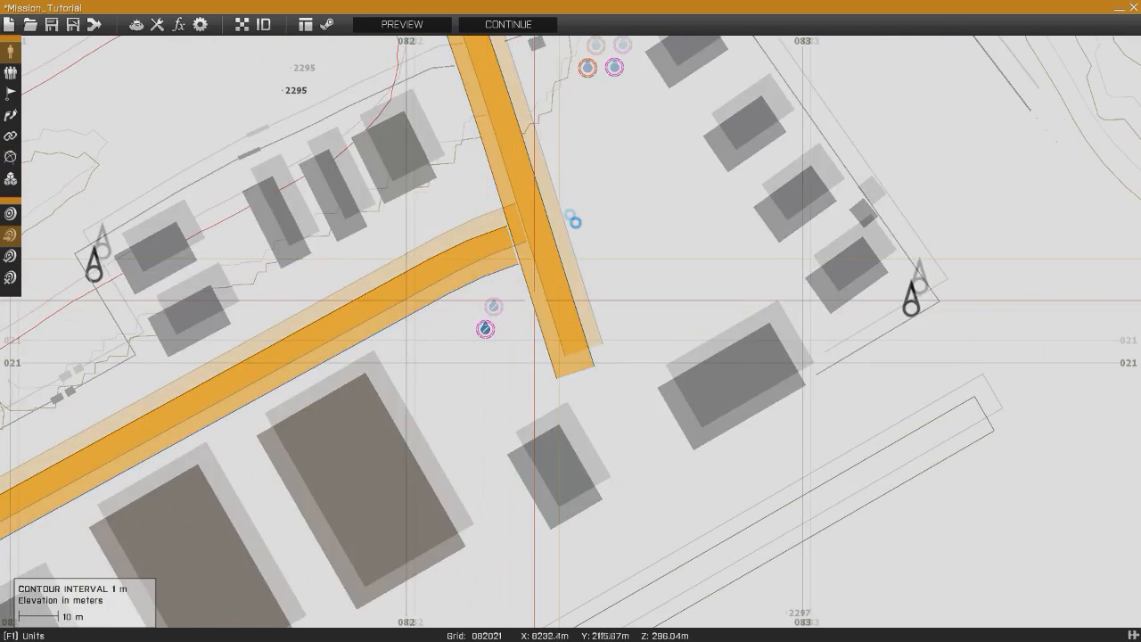
{"action": "scroll", "coordinate": [523, 277], "scroll_direction": "up", "scroll_amount": 4}
{"action": "right_click_drag", "start_coordinate": [458, 297], "coordinate": [535, 279]}
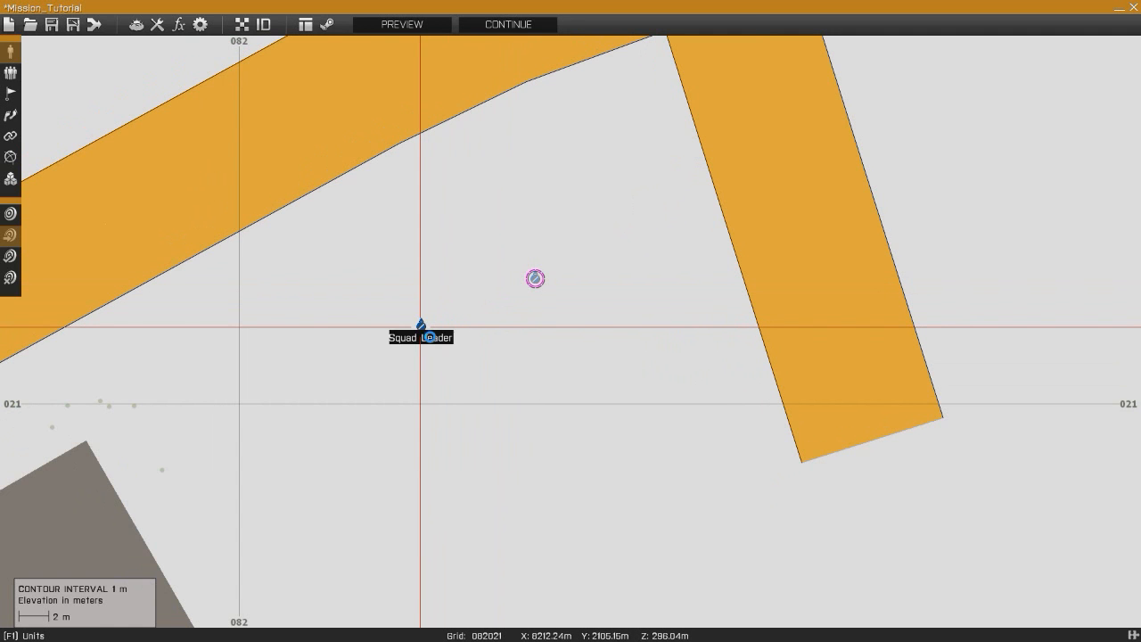
- Move the Squad Leader unit a short distance to the west
{"action": "double_click", "coordinate": [439, 327]}
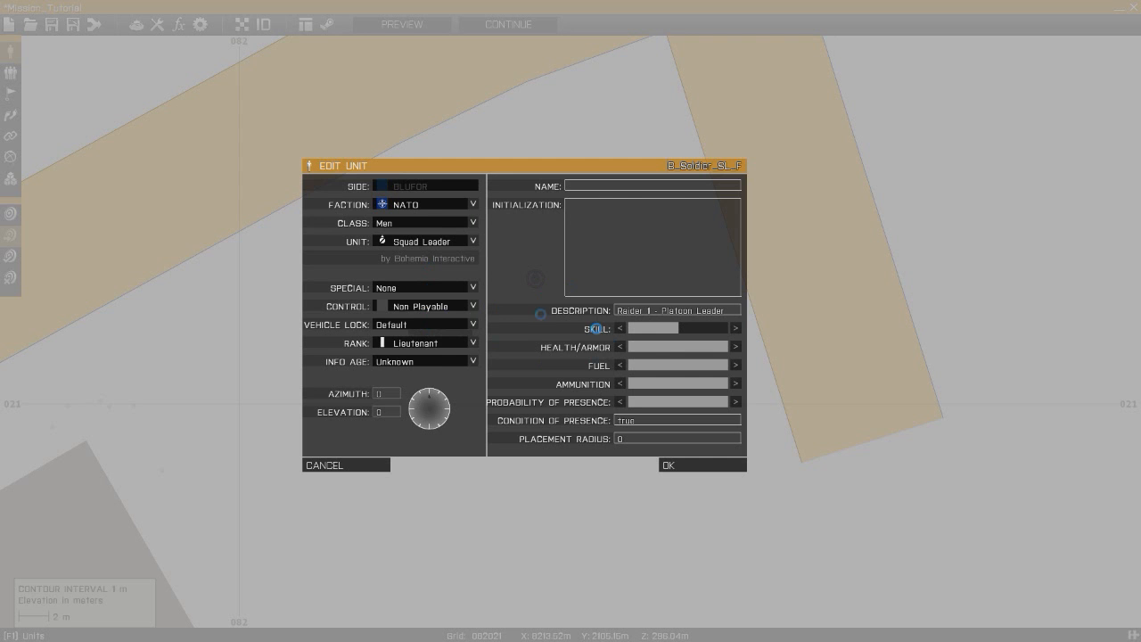
{"action": "left_click", "coordinate": [443, 311]}
{"action": "left_click", "coordinate": [442, 310]}
{"action": "left_click", "coordinate": [440, 310]}
{"action": "left_click", "coordinate": [429, 309]}
{"action": "left_click", "coordinate": [429, 309]}
{"action": "left_click", "coordinate": [430, 317]}
{"action": "key", "text": "Escape"}
{"action": "left_click_drag", "start_coordinate": [437, 317], "coordinate": [404, 314]}
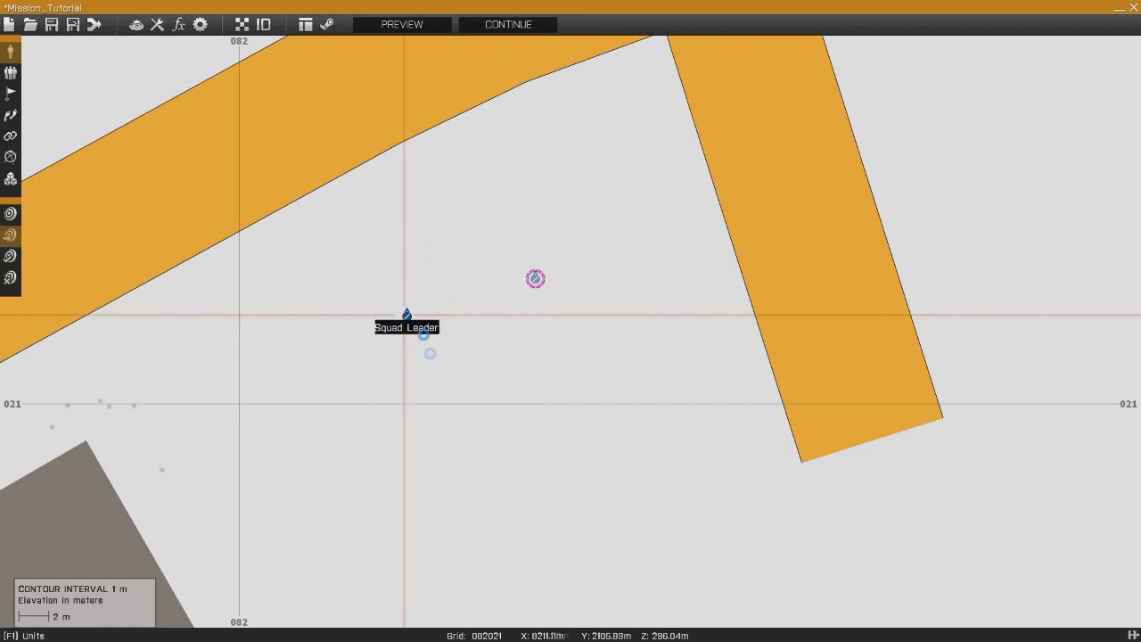
- Change the pasted unit's type to Team Leader and its description to 11A Fireteam Leader
{"action": "double_click", "coordinate": [409, 319]}
{"action": "left_click", "coordinate": [427, 242]}
{"action": "scroll", "coordinate": [436, 326], "scroll_direction": "down", "scroll_amount": 3}
{"action": "left_click", "coordinate": [429, 379]}
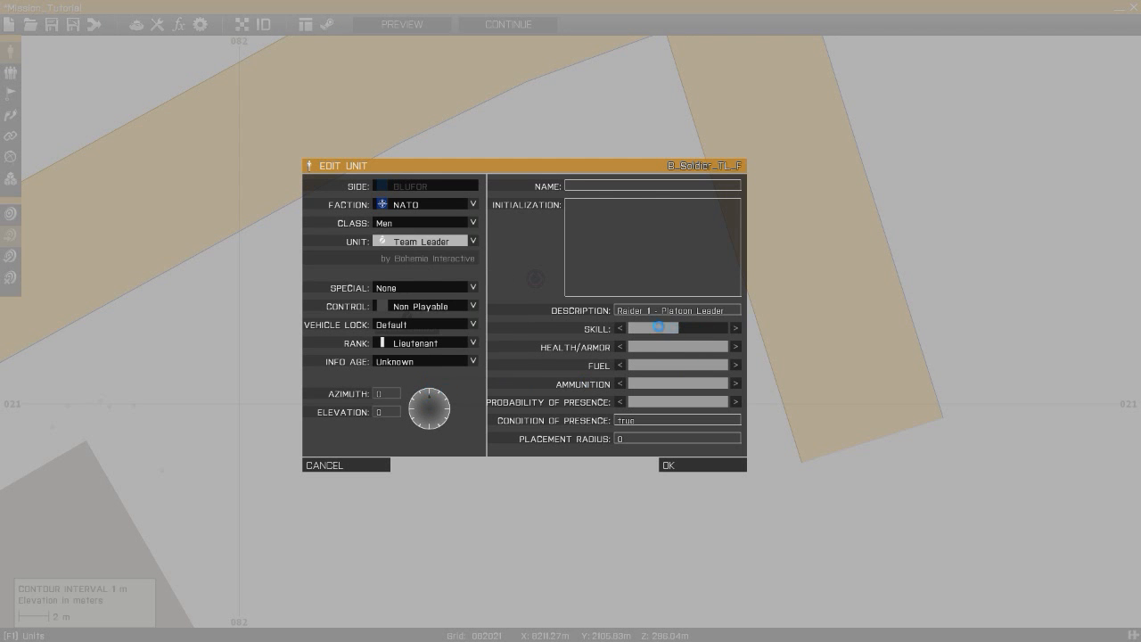
{"action": "left_click_drag", "start_coordinate": [737, 318], "coordinate": [550, 317]}
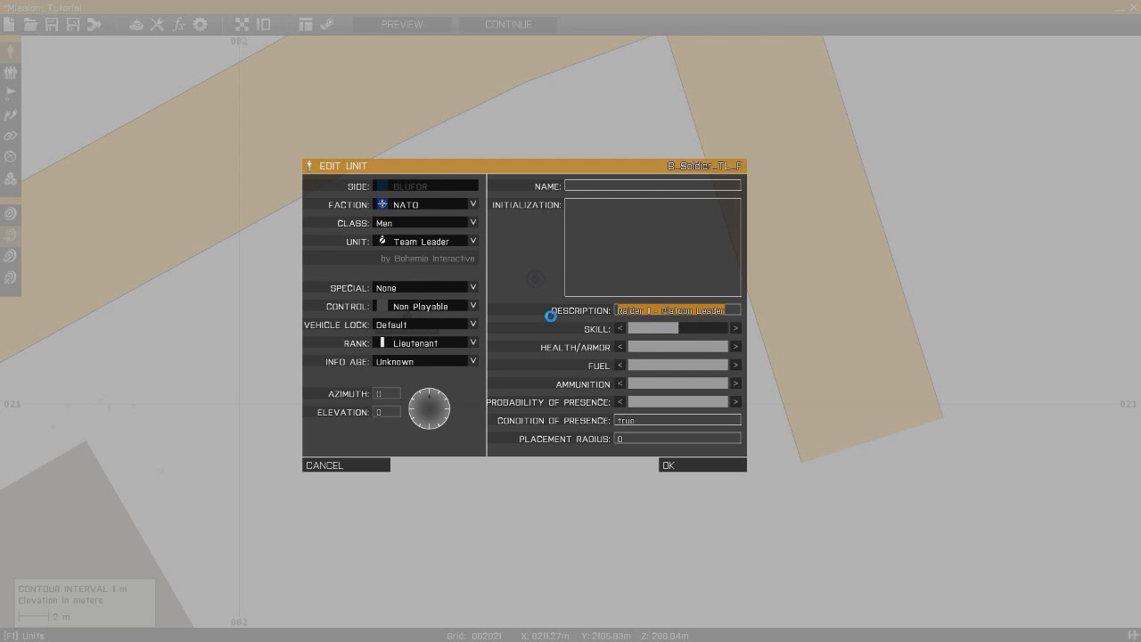
{"action": "type", "text": "11A Fireteam"}
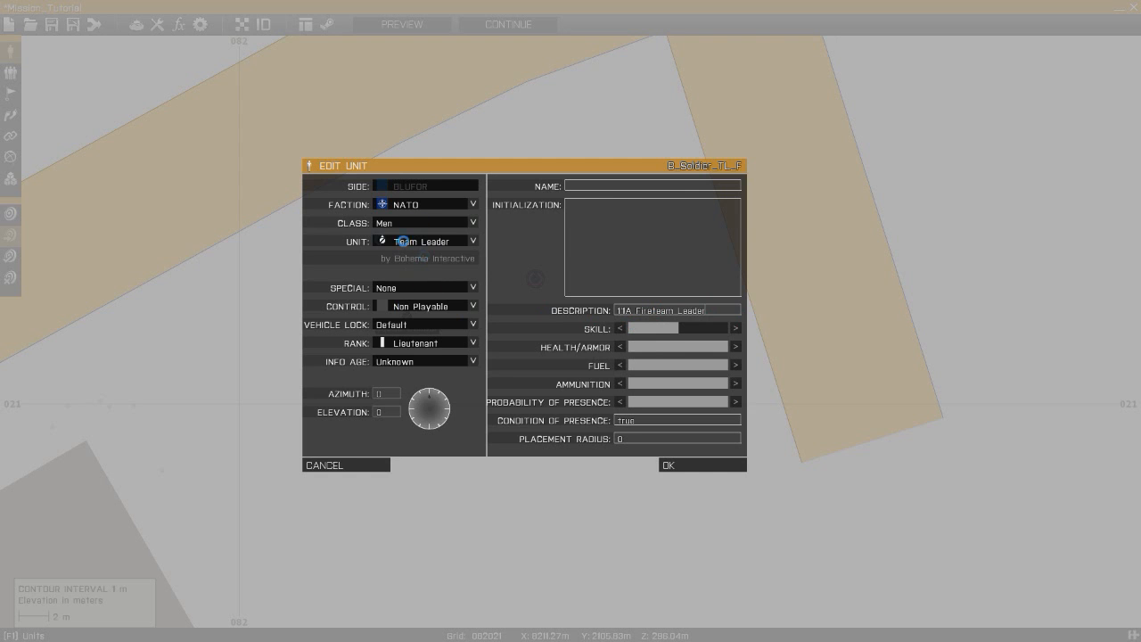
- Set the Team Leader's control to Playable and its rank to Sergeant, and confirm
{"action": "left_click", "coordinate": [436, 304]}
{"action": "left_click", "coordinate": [407, 340]}
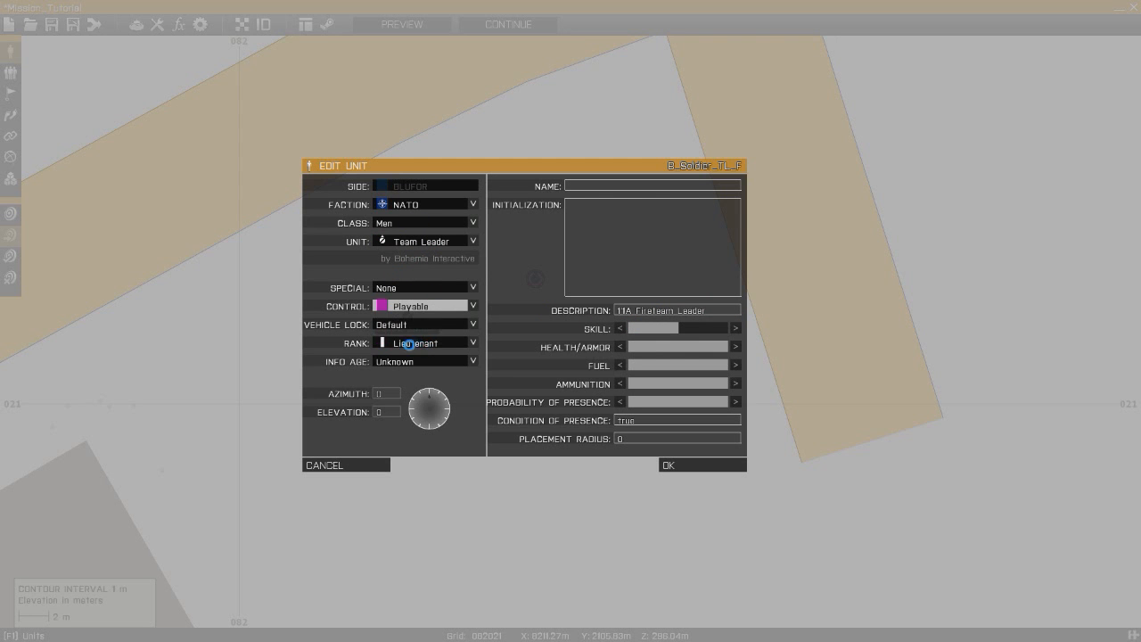
{"action": "left_click", "coordinate": [417, 343]}
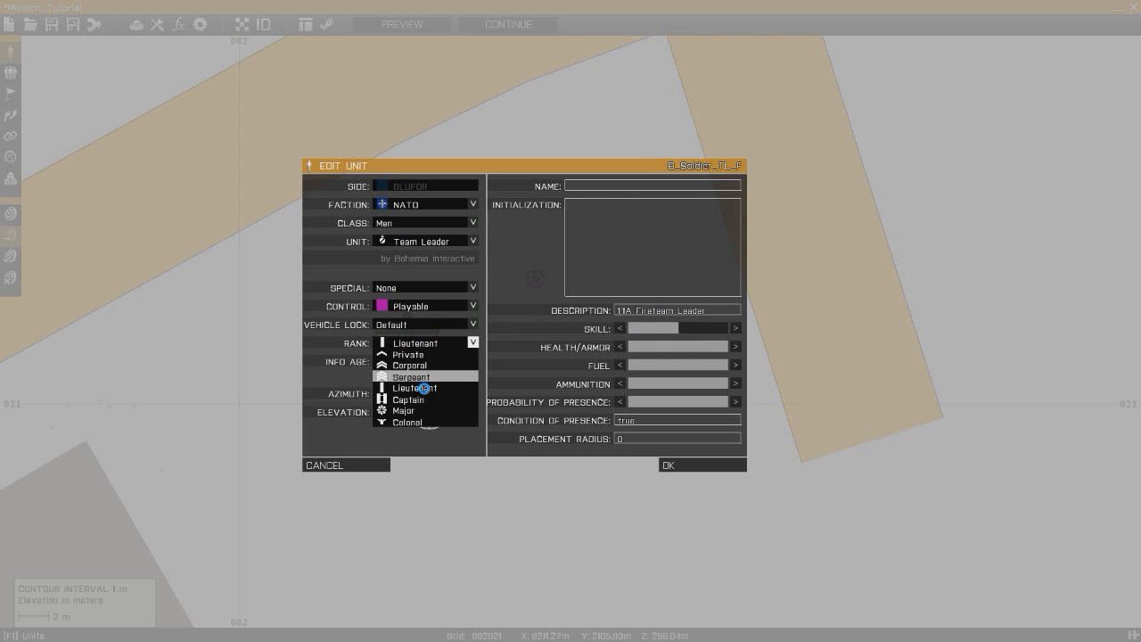
{"action": "left_click", "coordinate": [424, 378]}
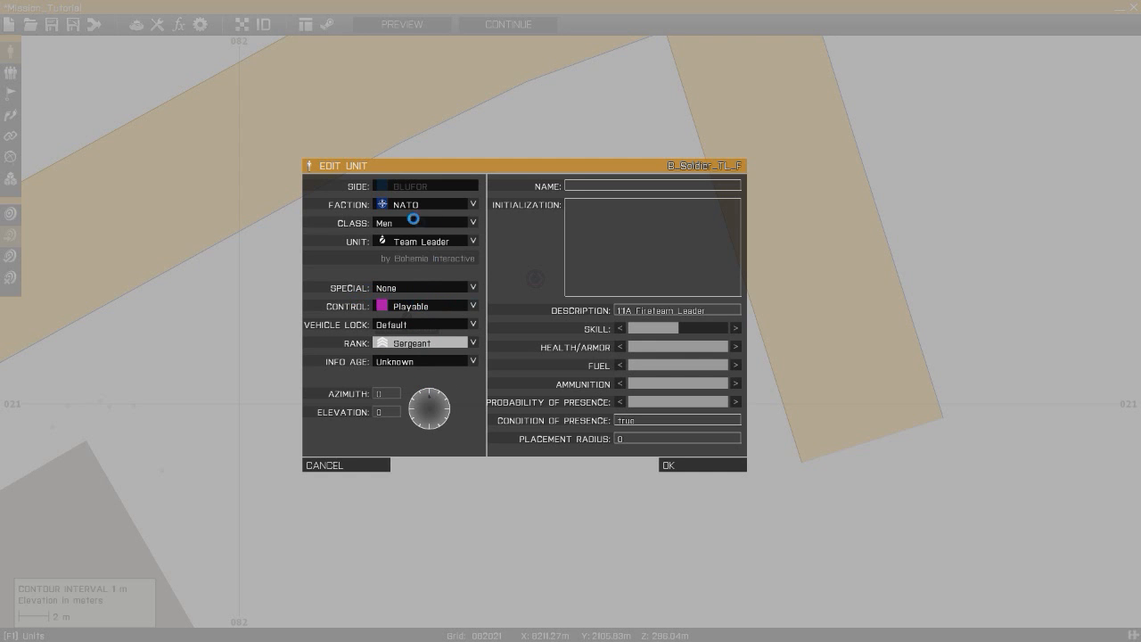
{"action": "left_click", "coordinate": [678, 464]}
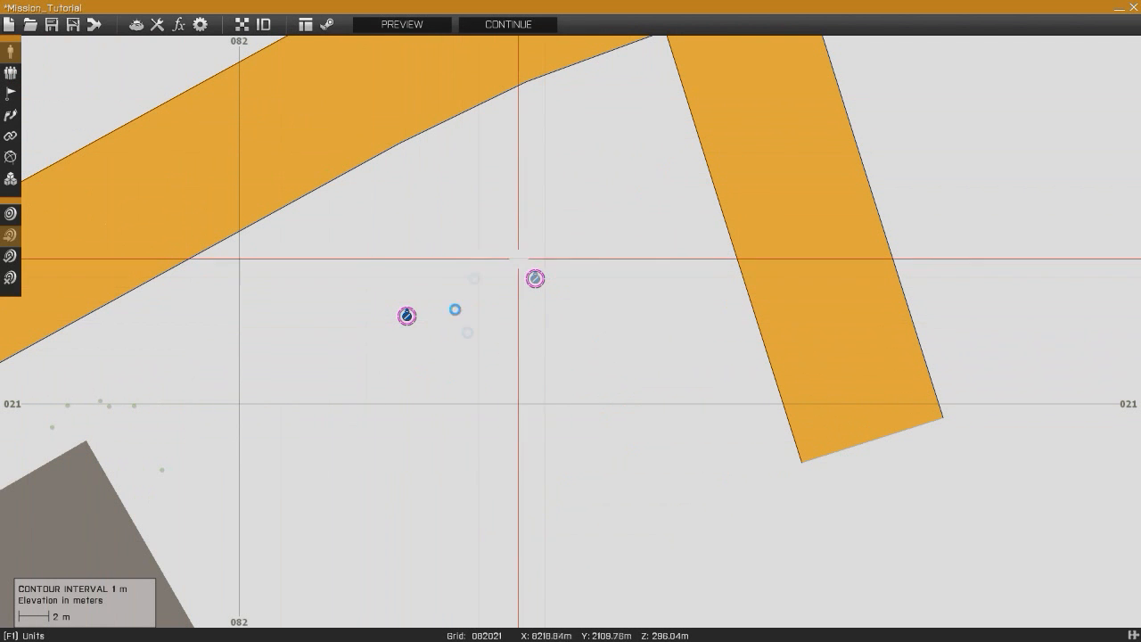
- Nudge the Squad Leader unit slightly south
{"action": "left_click_drag", "start_coordinate": [401, 321], "coordinate": [404, 329]}
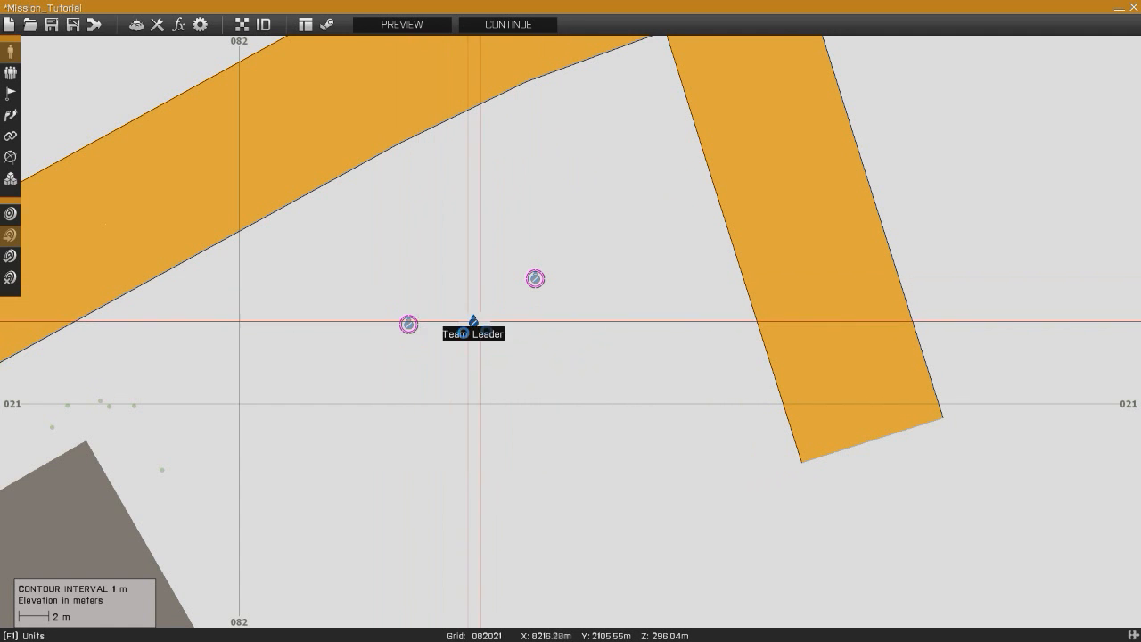
{"action": "double_click", "coordinate": [573, 352]}
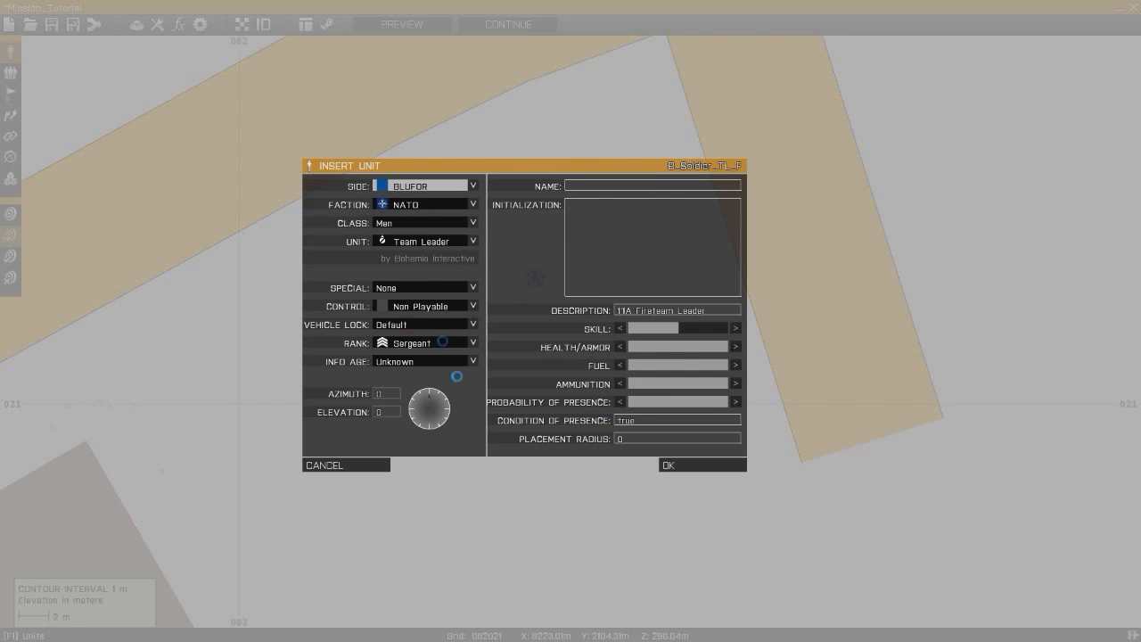
{"action": "key", "text": "Escape"}
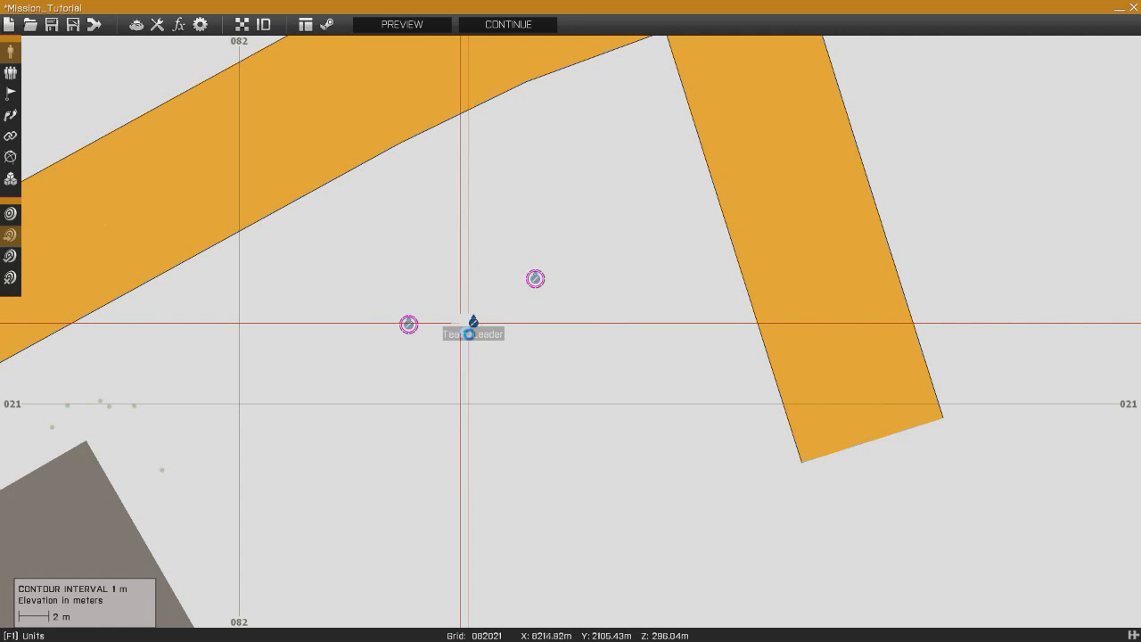
- Change the pasted copy's unit type to Autorifleman and its description to Automatic Rifleman
{"action": "double_click", "coordinate": [473, 324]}
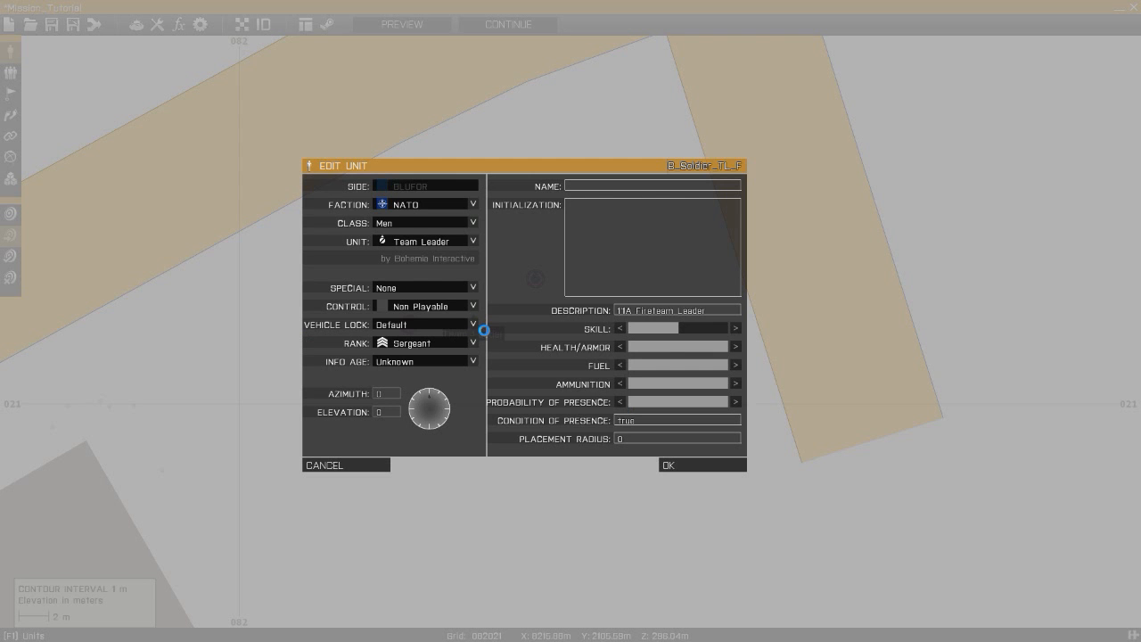
{"action": "left_click", "coordinate": [439, 242]}
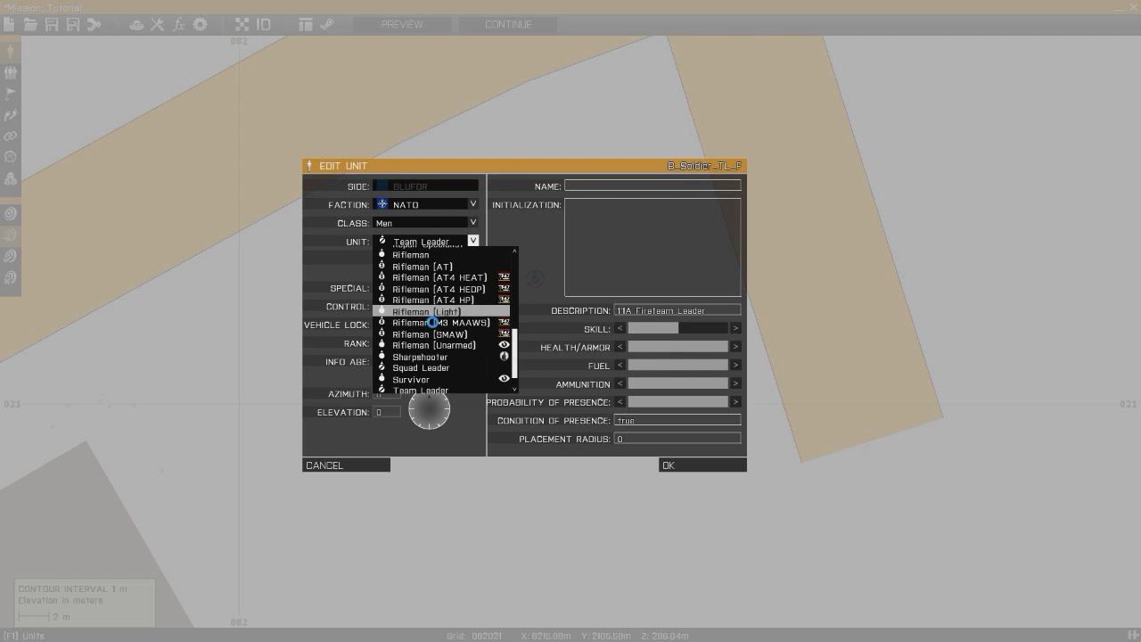
{"action": "scroll", "coordinate": [433, 322], "scroll_direction": "up", "scroll_amount": 2}
{"action": "scroll", "coordinate": [432, 322], "scroll_direction": "up", "scroll_amount": 5}
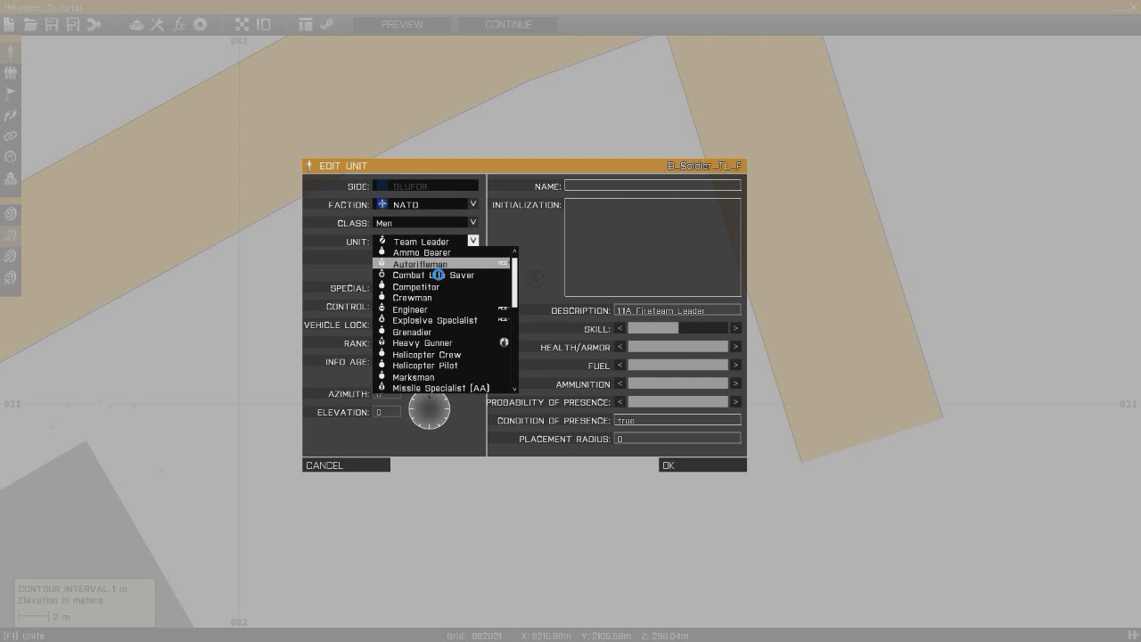
{"action": "left_click", "coordinate": [436, 270]}
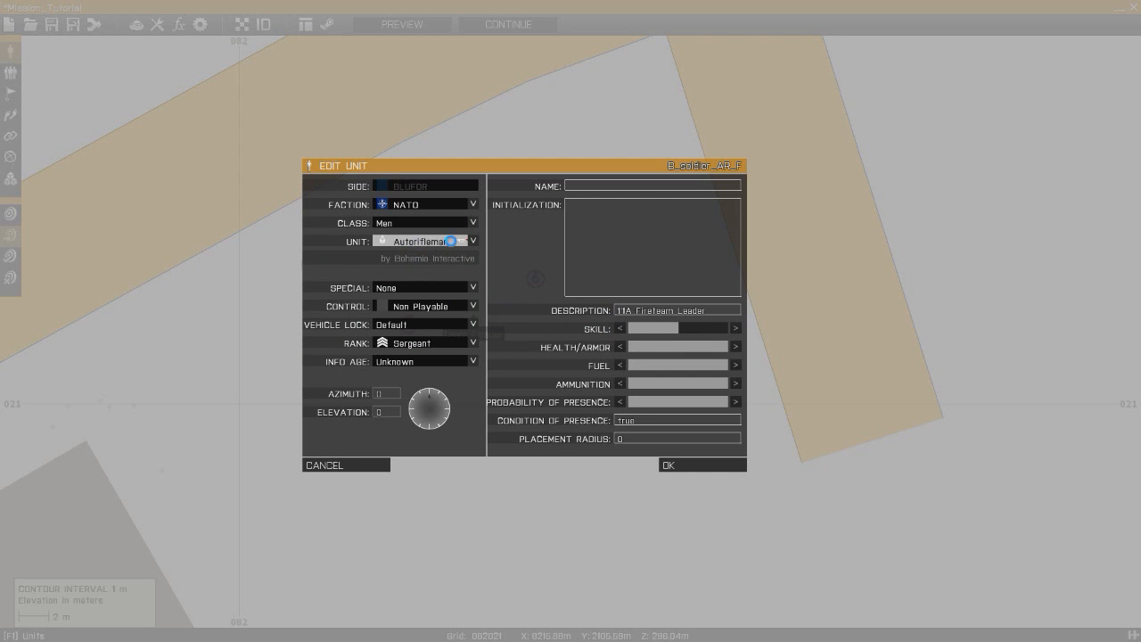
{"action": "left_click_drag", "start_coordinate": [718, 315], "coordinate": [591, 320]}
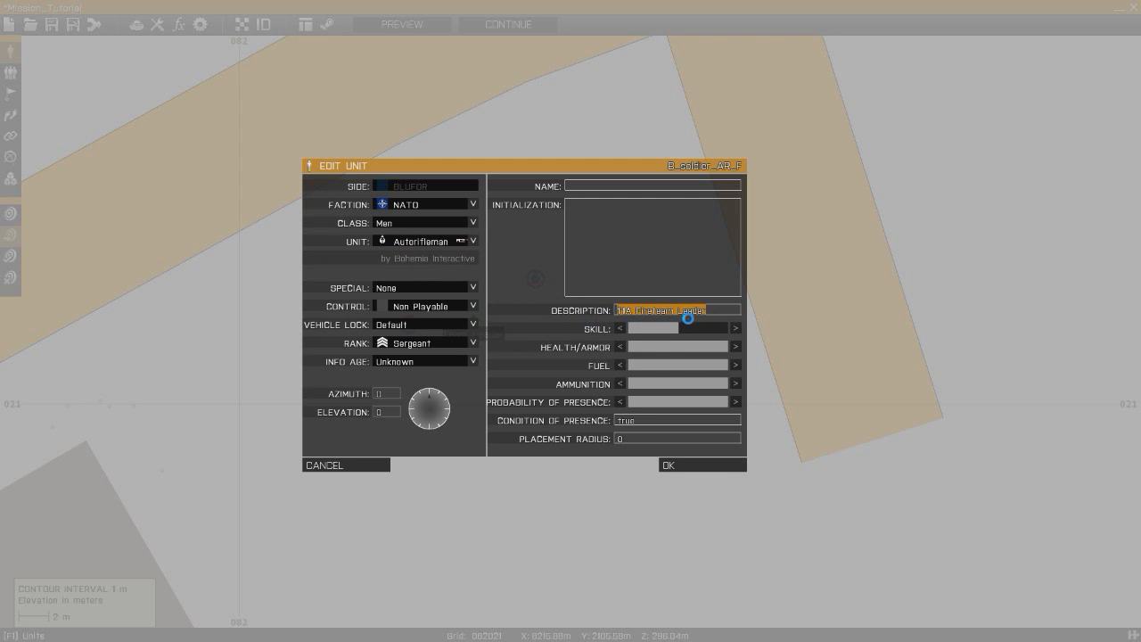
{"action": "type", "text": "Automatic Rifleman"}
- Set the Autorifleman's control to Playable and its rank to Private, and confirm
{"action": "left_click", "coordinate": [474, 306]}
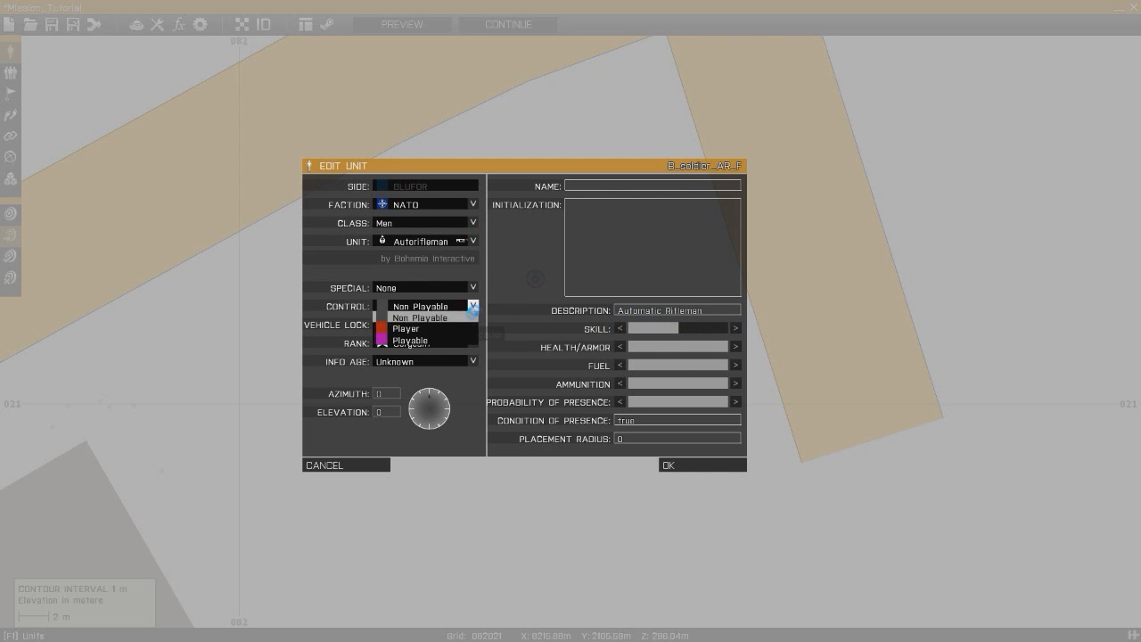
{"action": "left_click", "coordinate": [432, 343]}
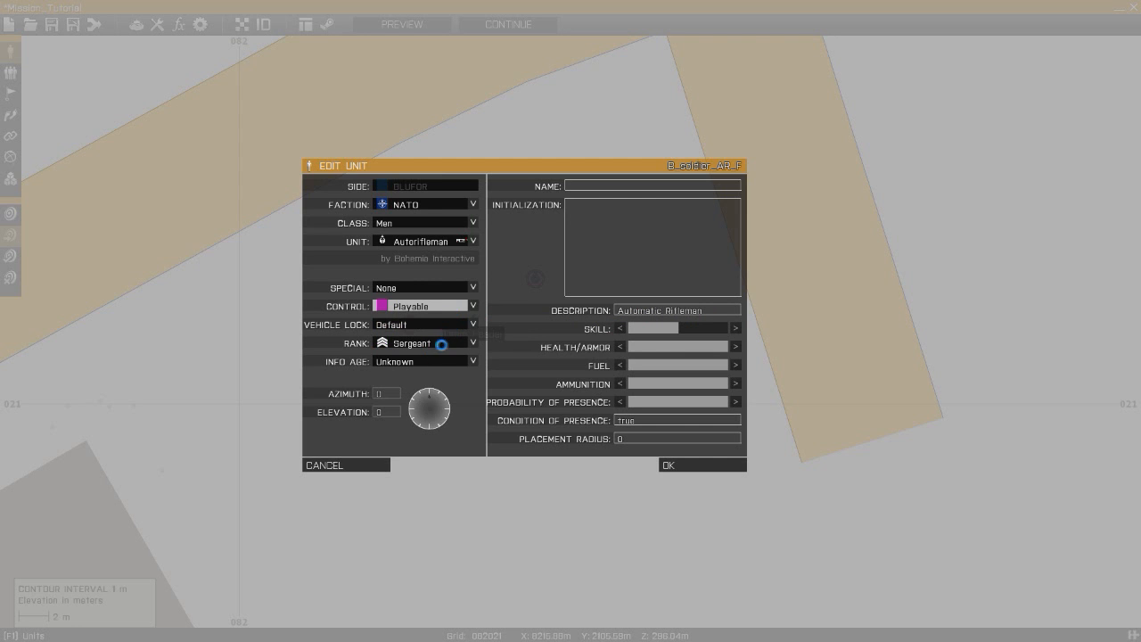
{"action": "left_click", "coordinate": [442, 344]}
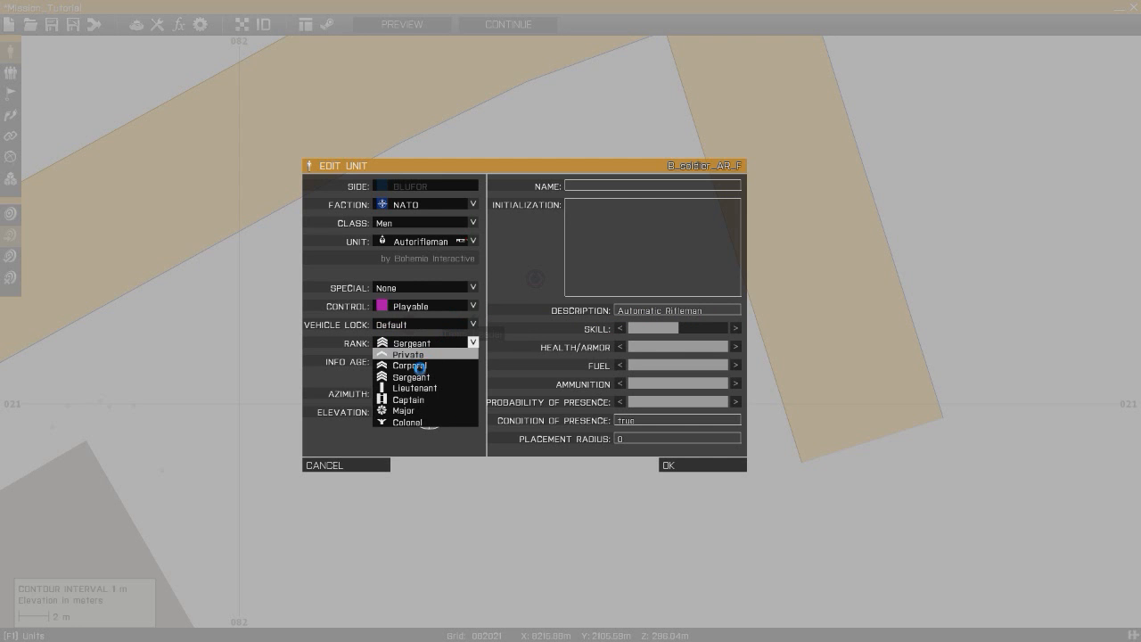
{"action": "key", "text": "Return"}
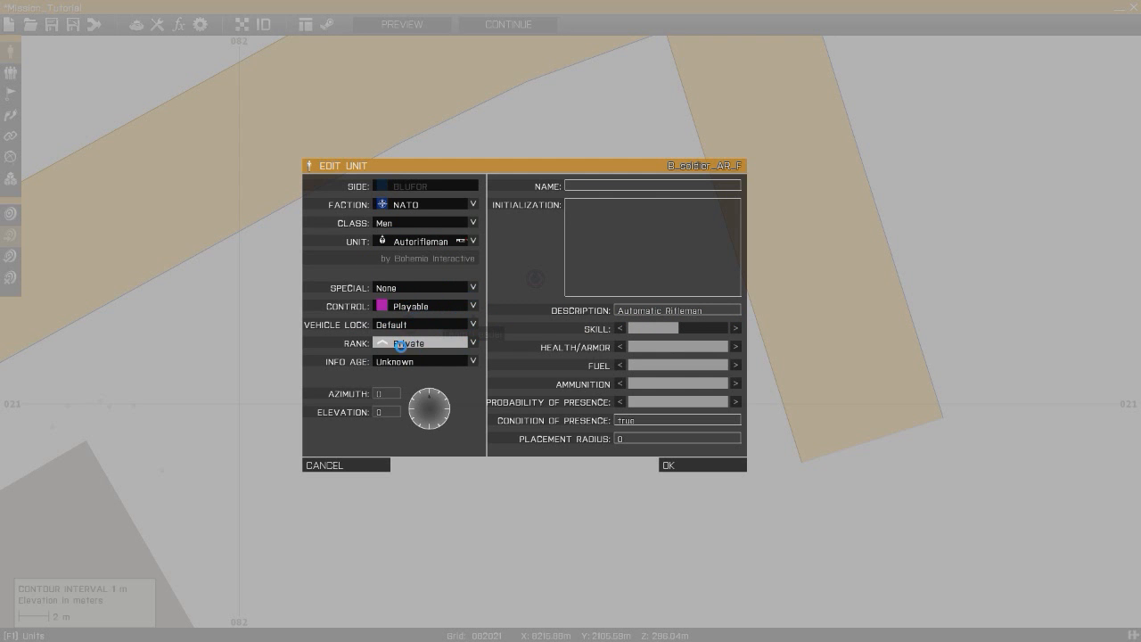
{"action": "left_click", "coordinate": [700, 464]}
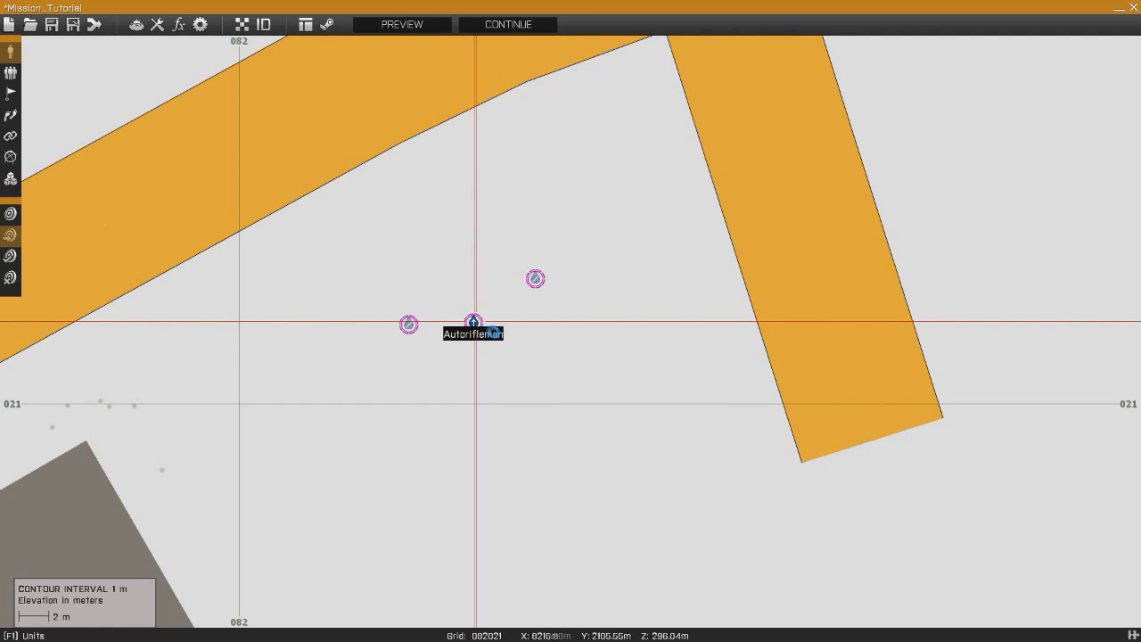
- Paste another copy of the Autorifleman and change its unit type and description to Grenadier
{"action": "key", "text": "ctrl+v"}
{"action": "double_click", "coordinate": [565, 331]}
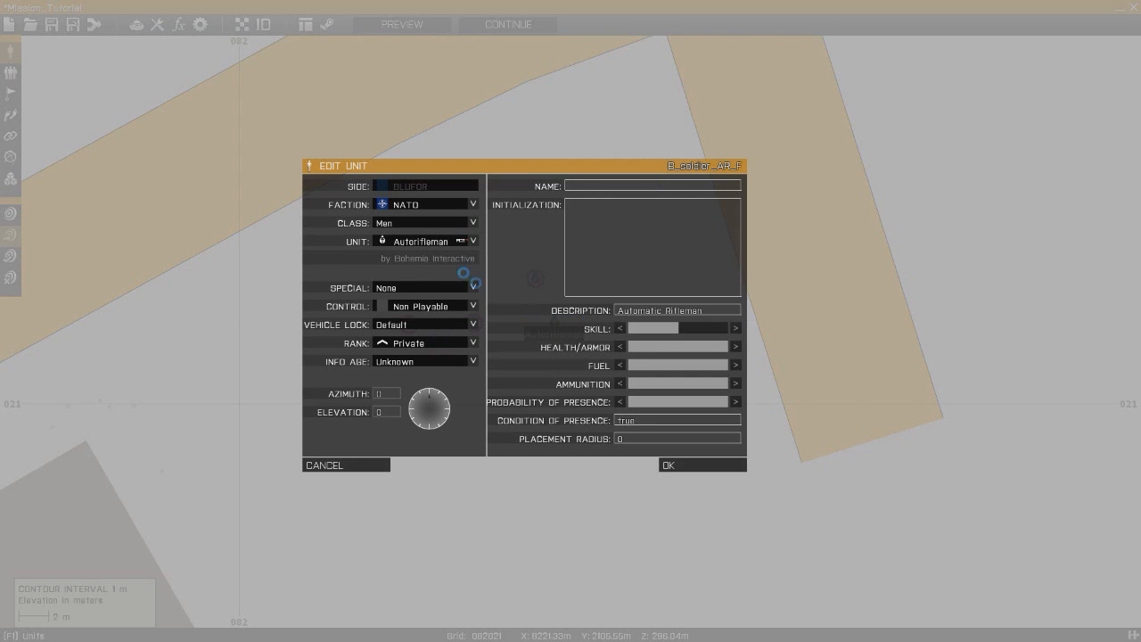
{"action": "key", "text": "Escape"}
{"action": "double_click", "coordinate": [555, 323]}
{"action": "left_click", "coordinate": [415, 248]}
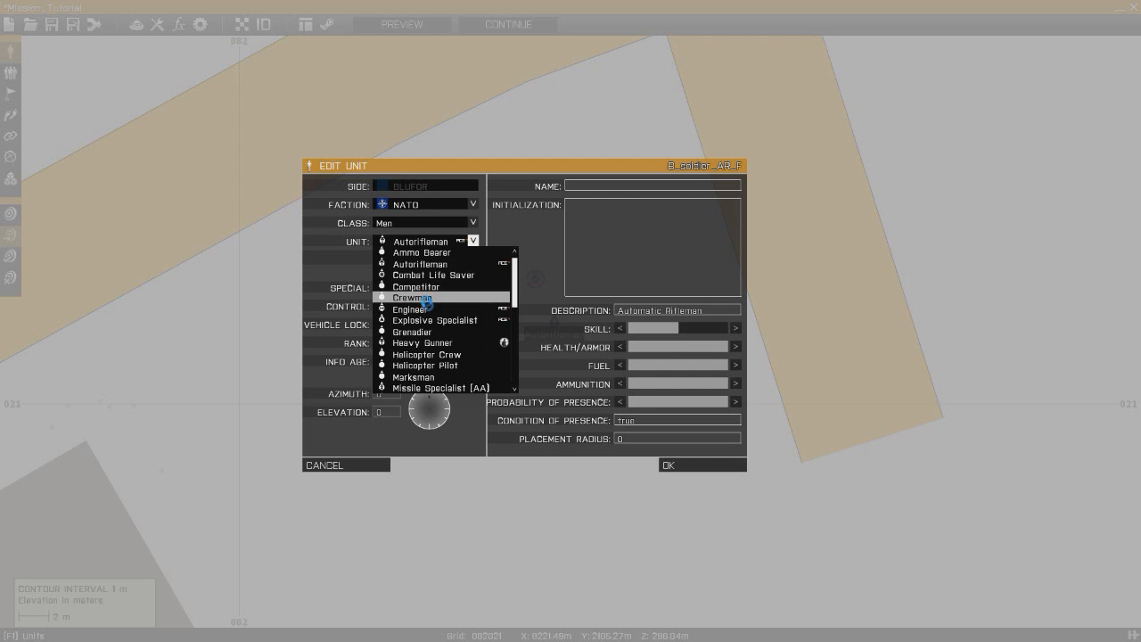
{"action": "scroll", "coordinate": [432, 307], "scroll_direction": "down", "scroll_amount": 8}
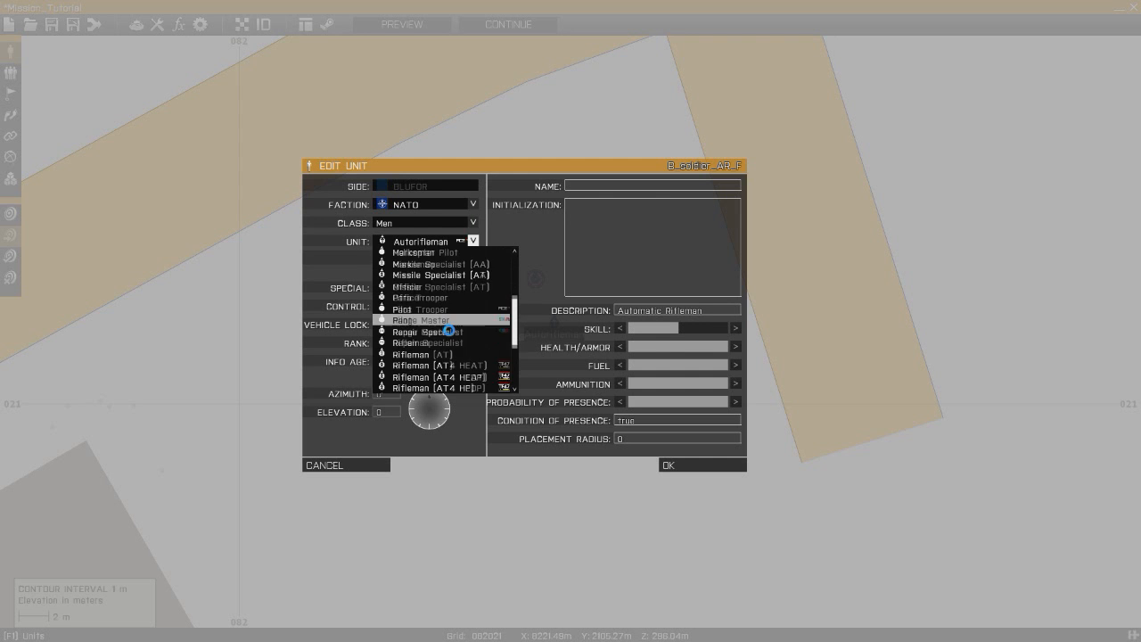
{"action": "scroll", "coordinate": [450, 331], "scroll_direction": "down", "scroll_amount": 5}
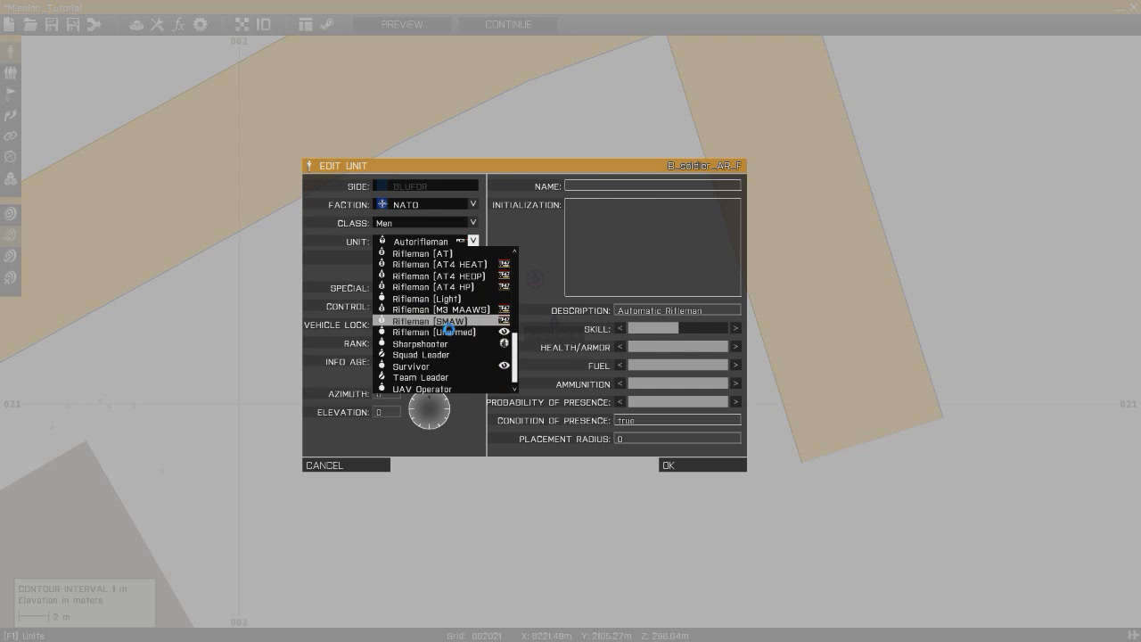
{"action": "scroll", "coordinate": [450, 331], "scroll_direction": "up", "scroll_amount": 15}
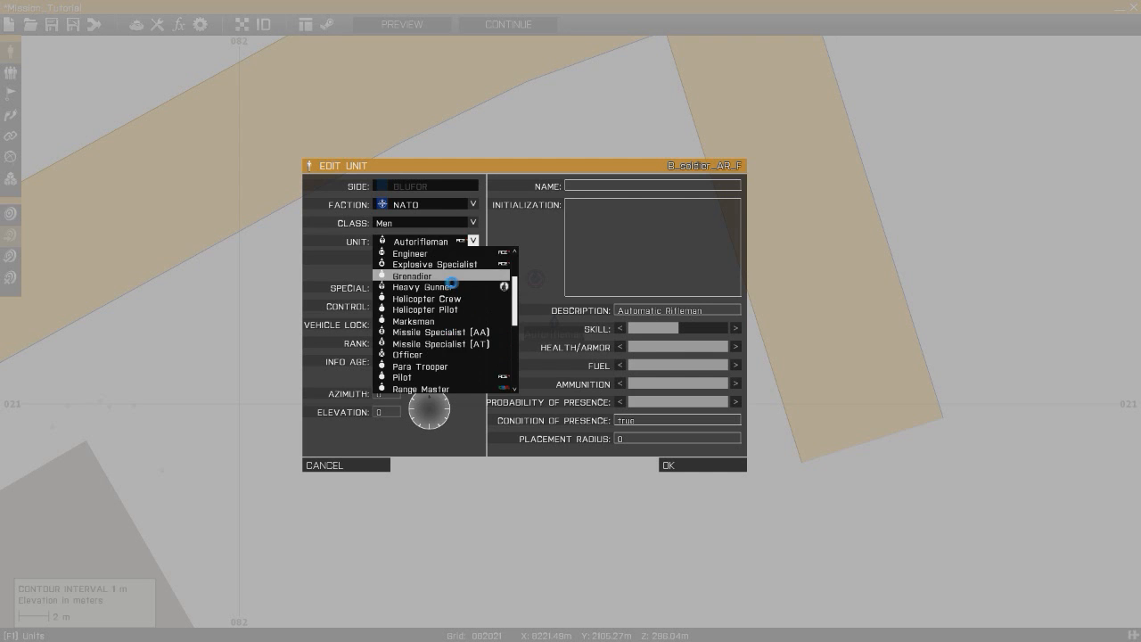
{"action": "left_click", "coordinate": [451, 278]}
{"action": "left_click_drag", "start_coordinate": [708, 314], "coordinate": [578, 315]}
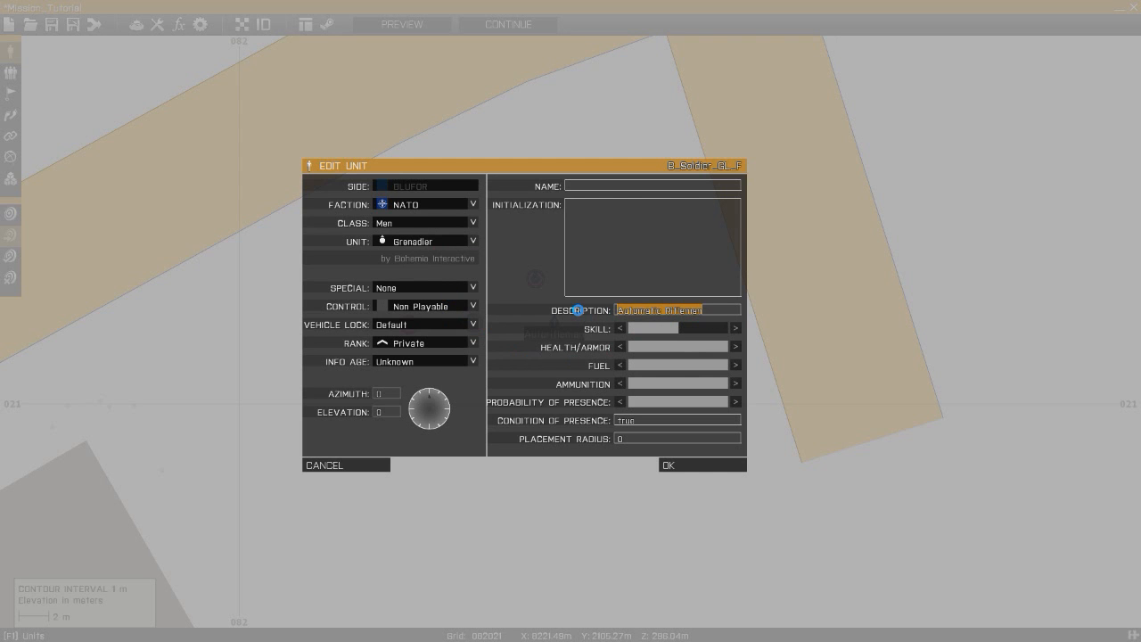
{"action": "type", "text": "Grenadier"}
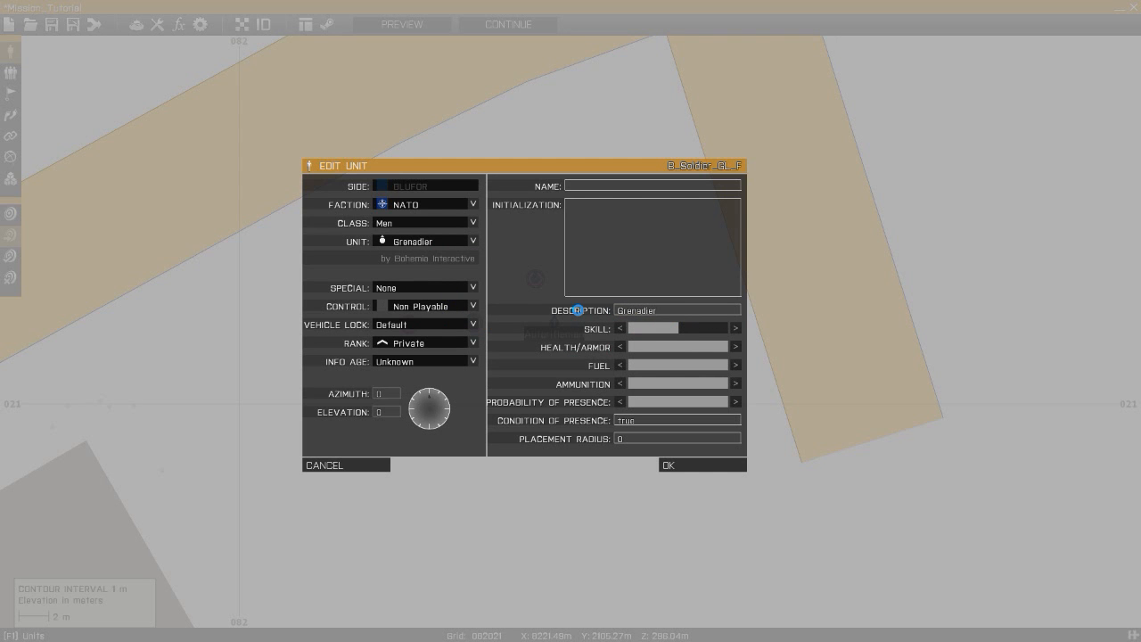
- Set the Grenadier's control to Playable and confirm
{"action": "left_click", "coordinate": [445, 309]}
{"action": "left_click", "coordinate": [428, 346]}
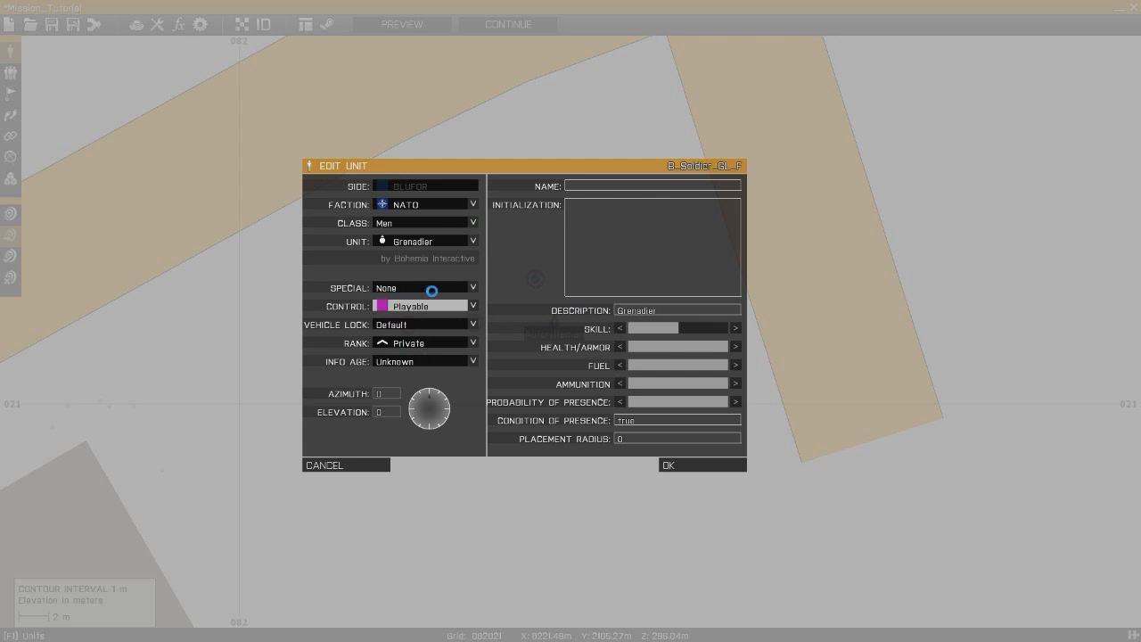
{"action": "left_click", "coordinate": [671, 467]}
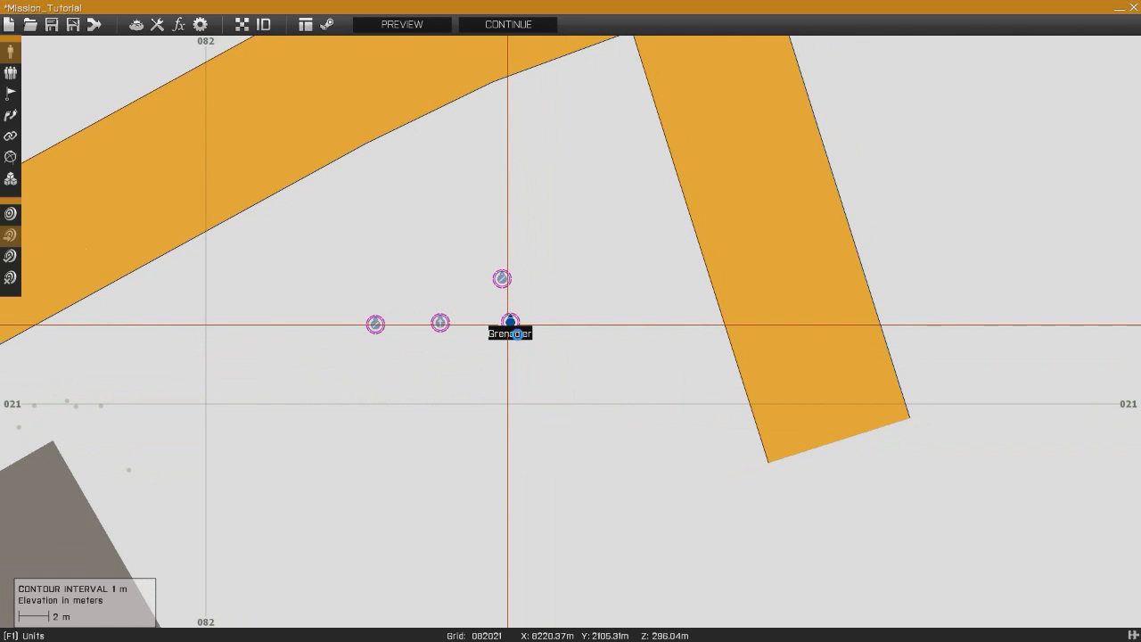
- Place a copy of the Grenadier just east of it and change its unit to Rifleman (AT) with description Rifleman
{"action": "left_click", "coordinate": [580, 331]}
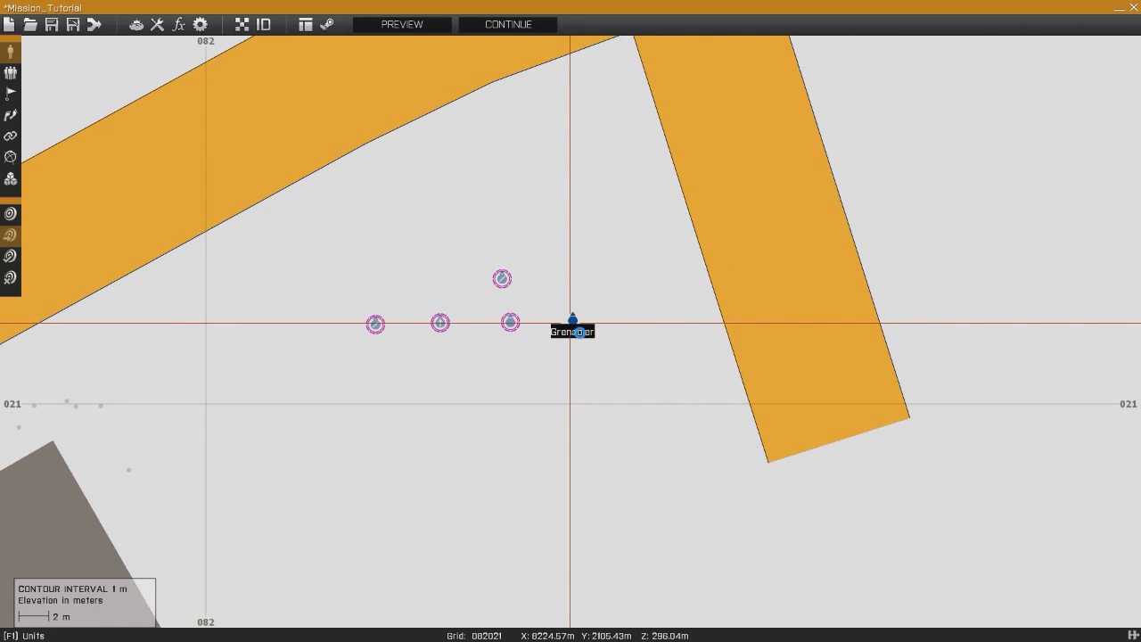
{"action": "double_click", "coordinate": [579, 332]}
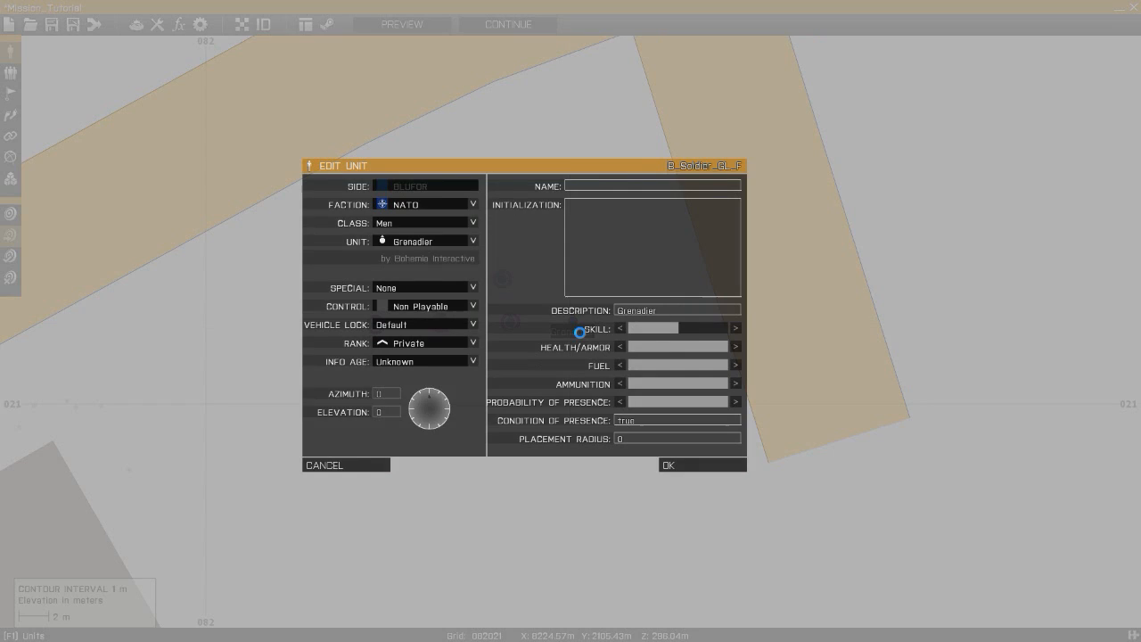
{"action": "left_click", "coordinate": [438, 253]}
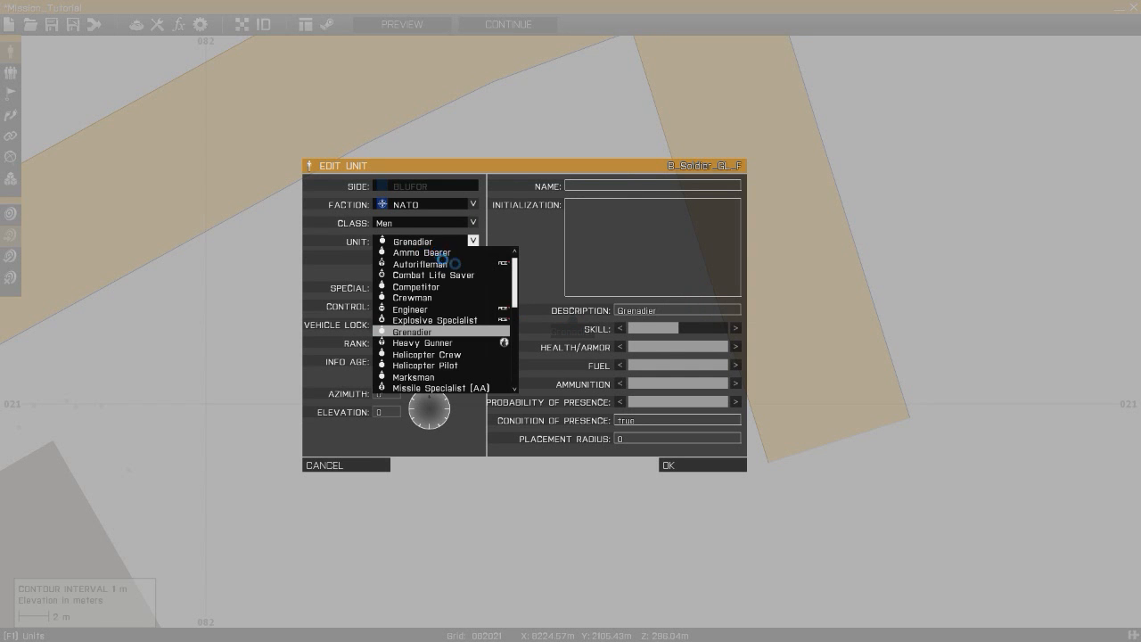
{"action": "scroll", "coordinate": [453, 268], "scroll_direction": "down", "scroll_amount": 5}
{"action": "left_click", "coordinate": [428, 325]}
{"action": "left_click", "coordinate": [441, 246]}
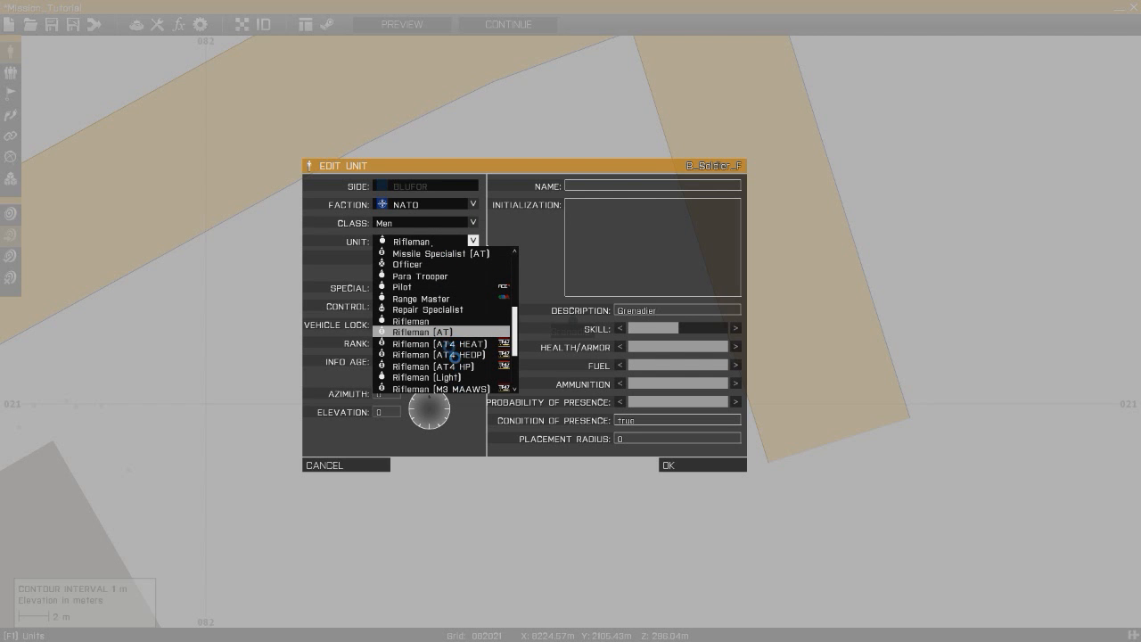
{"action": "left_click", "coordinate": [449, 333]}
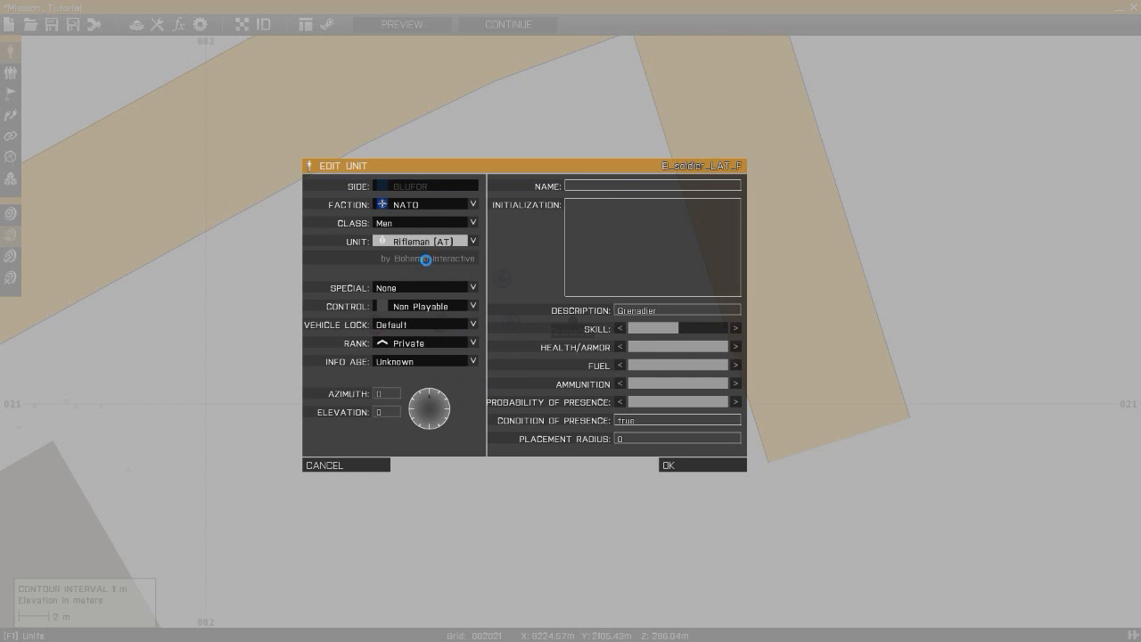
{"action": "left_click_drag", "start_coordinate": [672, 318], "coordinate": [603, 320]}
{"action": "type", "text": "Rifleman"}
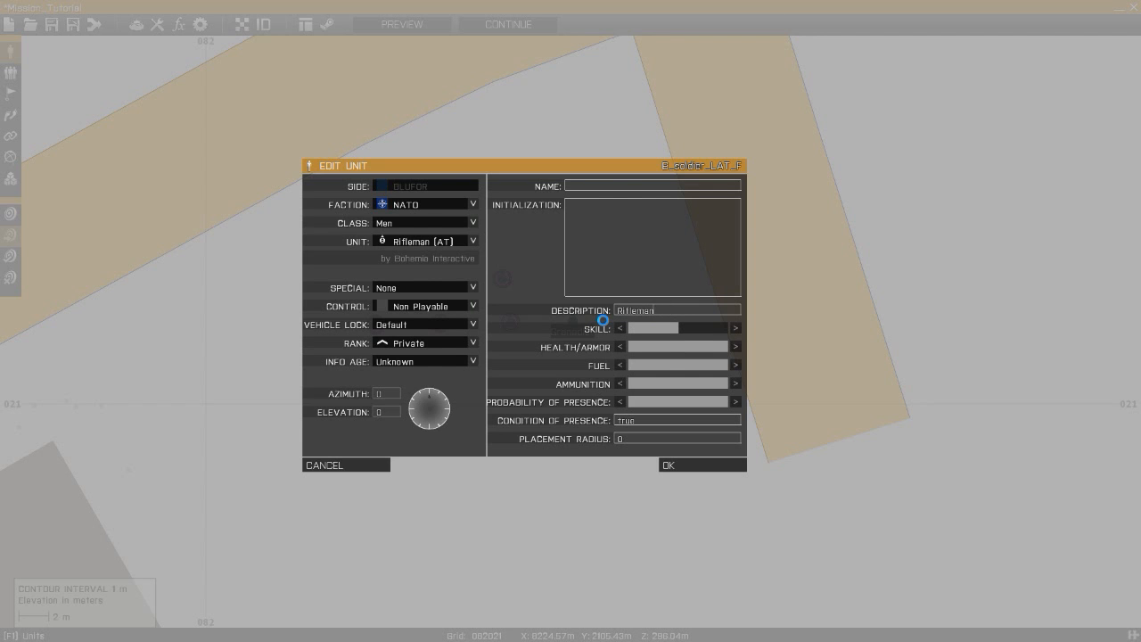
- Set the Rifleman (AT)'s control to Playable and confirm the unit settings
{"action": "left_click", "coordinate": [408, 309]}
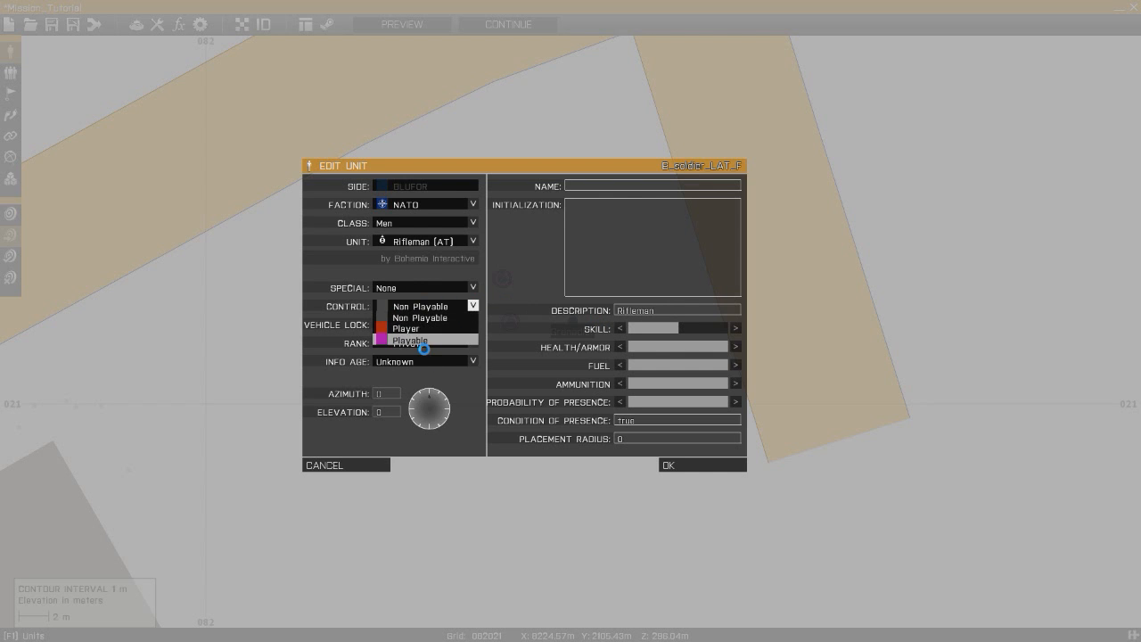
{"action": "left_click", "coordinate": [429, 346]}
{"action": "left_click", "coordinate": [435, 348]}
{"action": "left_click", "coordinate": [442, 356]}
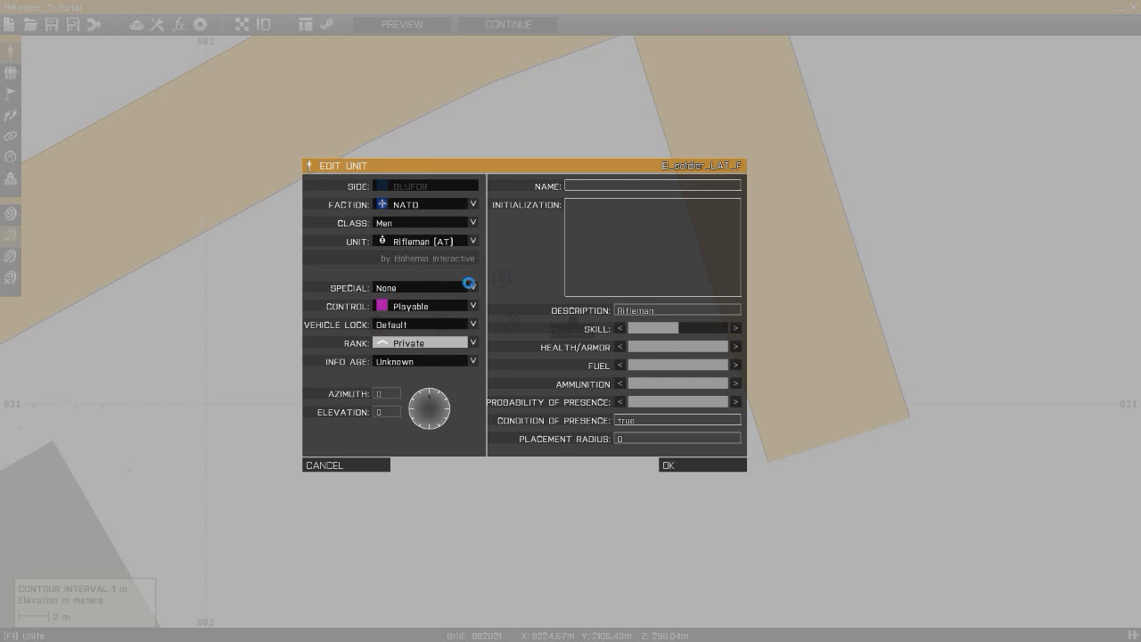
{"action": "left_click", "coordinate": [685, 463]}
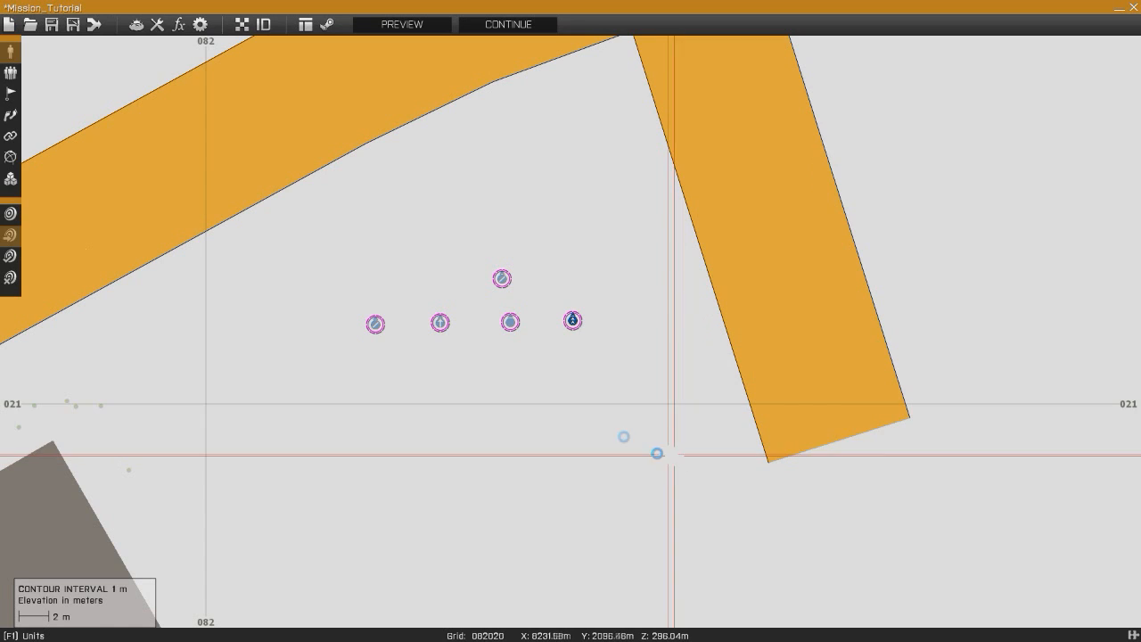
- Nudge the Rifleman (AT) slightly east and move the top unit west so it sits centred above the row
{"action": "left_click_drag", "start_coordinate": [578, 324], "coordinate": [584, 325]}
{"action": "left_click_drag", "start_coordinate": [502, 279], "coordinate": [473, 277]}
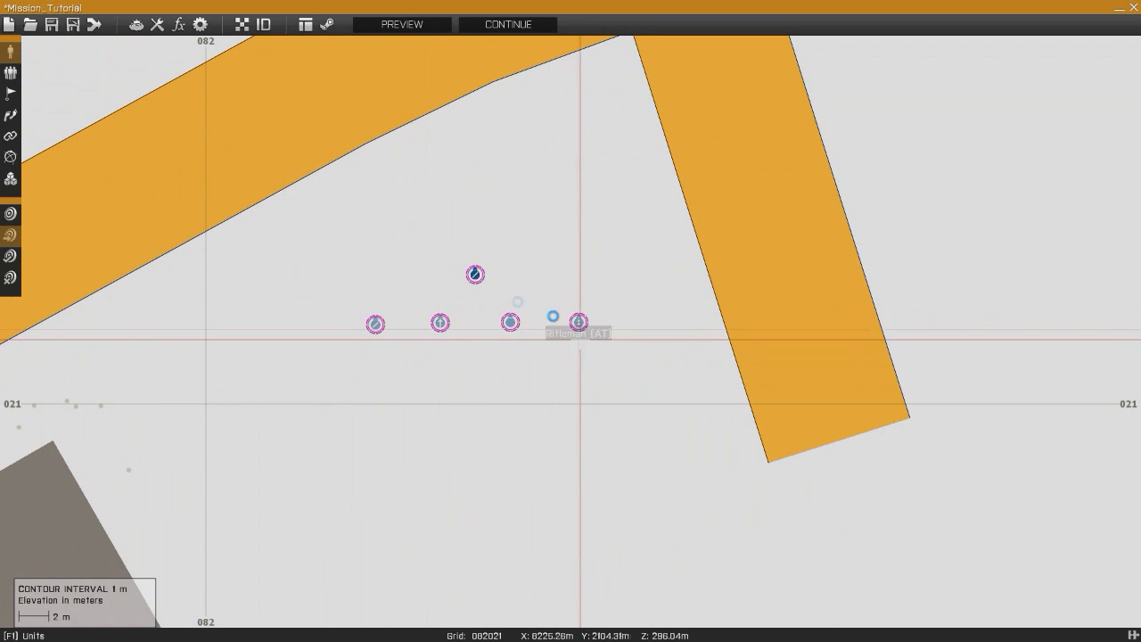
- Detach the second unit in the row from its group in group editing mode, then nudge it slightly south
{"action": "left_click", "coordinate": [14, 75]}
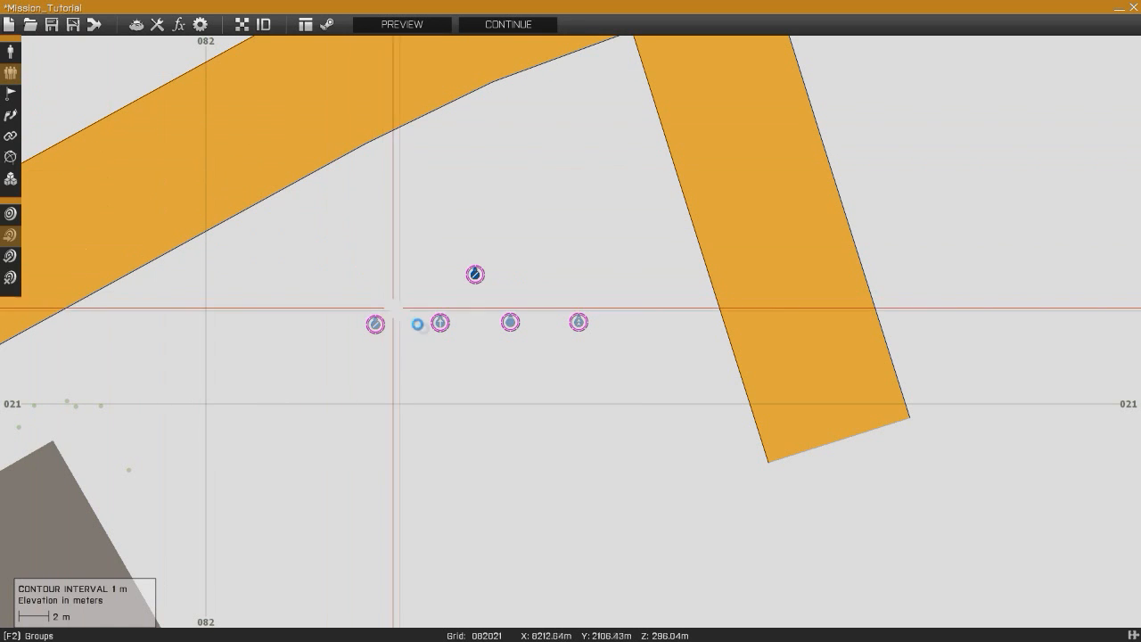
{"action": "left_click_drag", "start_coordinate": [439, 323], "coordinate": [344, 428]}
{"action": "left_click", "coordinate": [13, 53]}
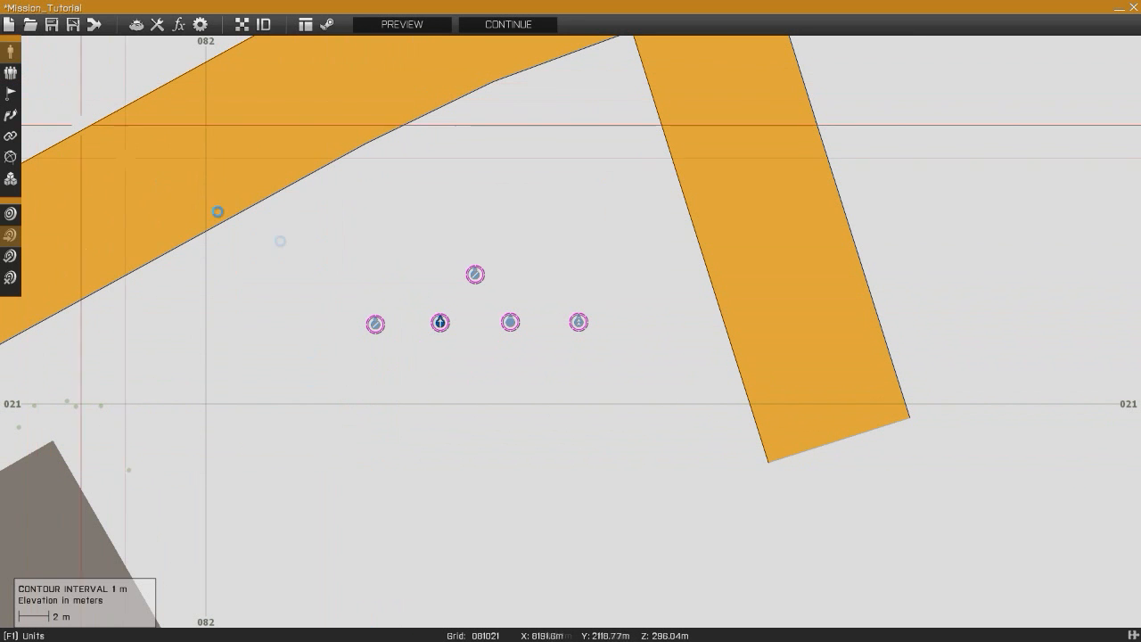
{"action": "mouse_move", "coordinate": [439, 323]}
{"action": "left_mouse_down"}
{"action": "mouse_move", "coordinate": [471, 364]}
{"action": "mouse_move", "coordinate": [416, 367]}
{"action": "mouse_move", "coordinate": [464, 372]}
{"action": "mouse_move", "coordinate": [437, 377]}
{"action": "mouse_move", "coordinate": [434, 277]}
{"action": "mouse_move", "coordinate": [453, 330]}
{"action": "mouse_move", "coordinate": [439, 322]}
{"action": "left_mouse_up"}
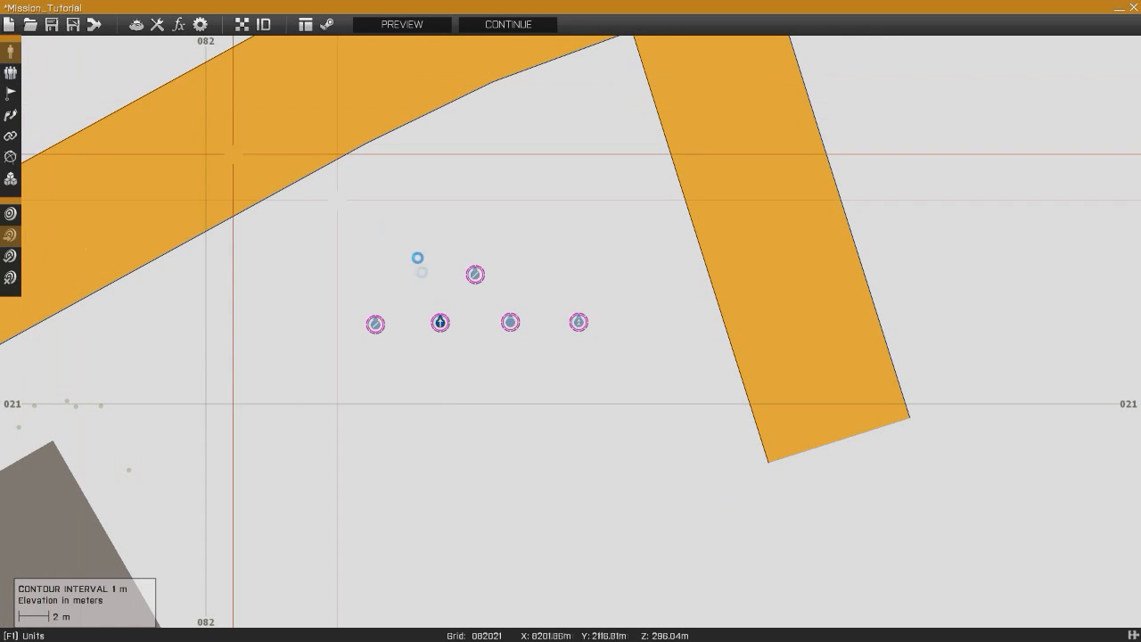
{"action": "left_click_drag", "start_coordinate": [443, 329], "coordinate": [447, 341]}
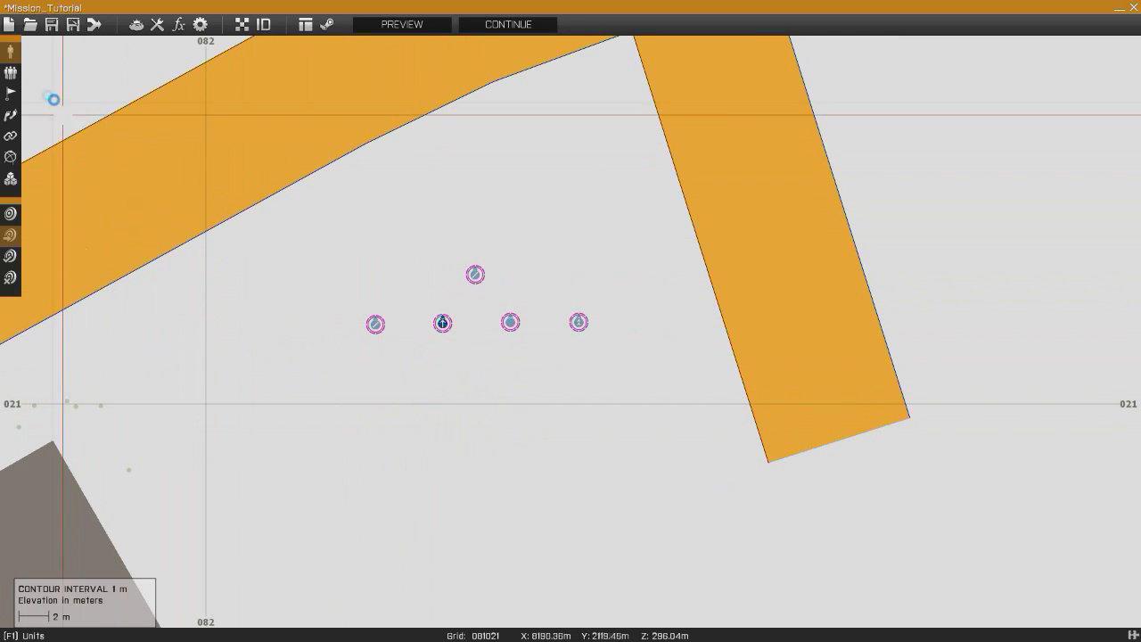
- Drag the second unit in the row out of its group again in group editing mode
{"action": "left_click", "coordinate": [13, 75]}
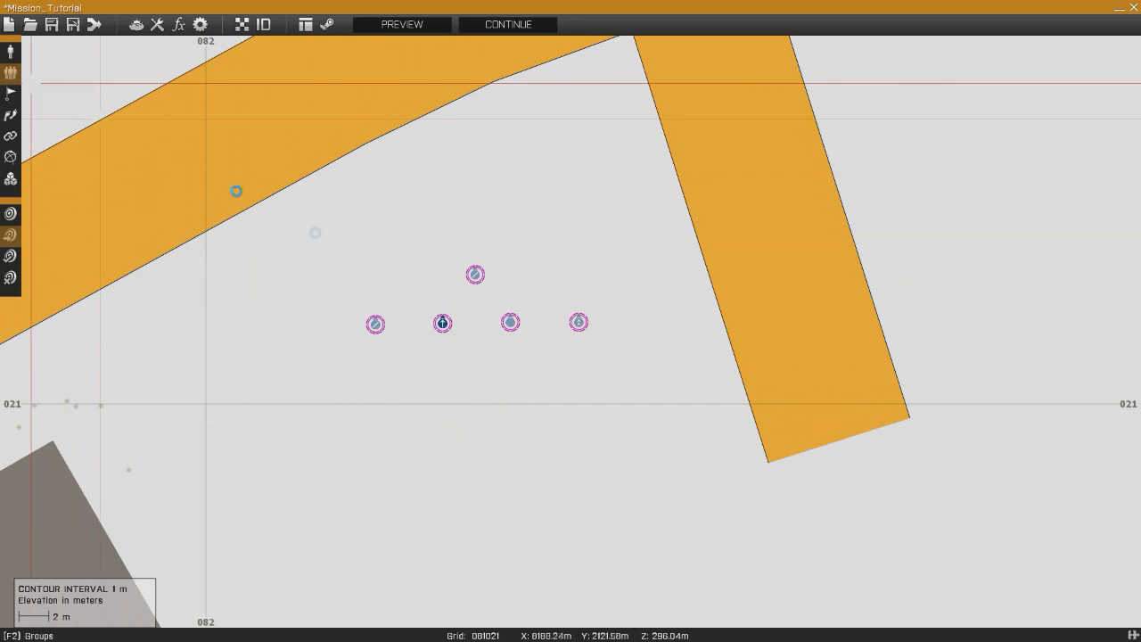
{"action": "left_click_drag", "start_coordinate": [441, 326], "coordinate": [782, 235]}
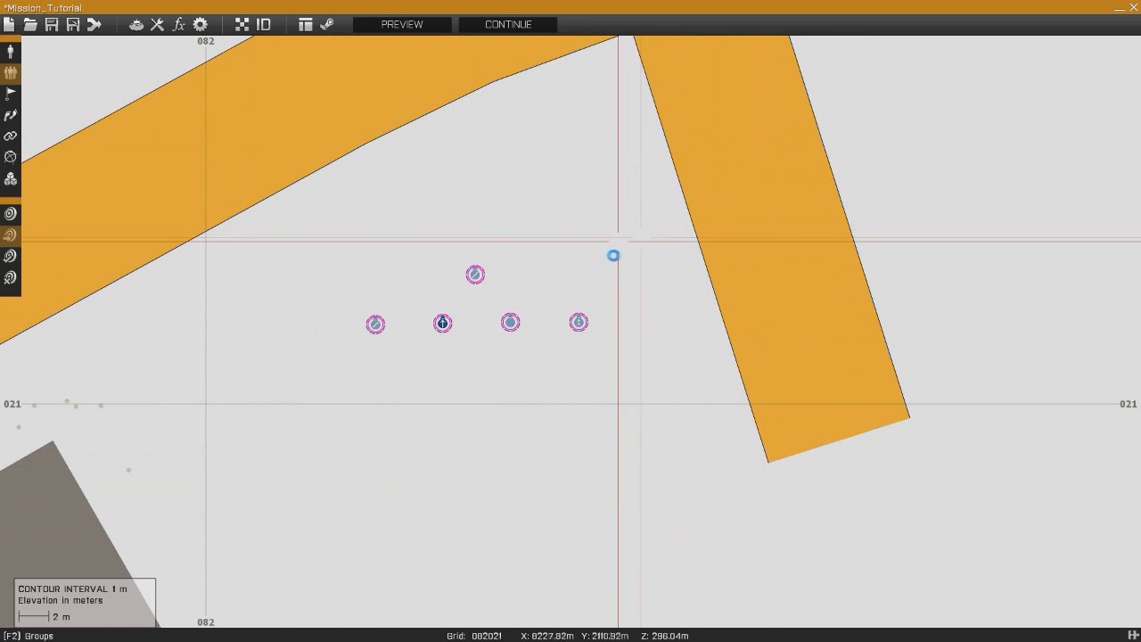